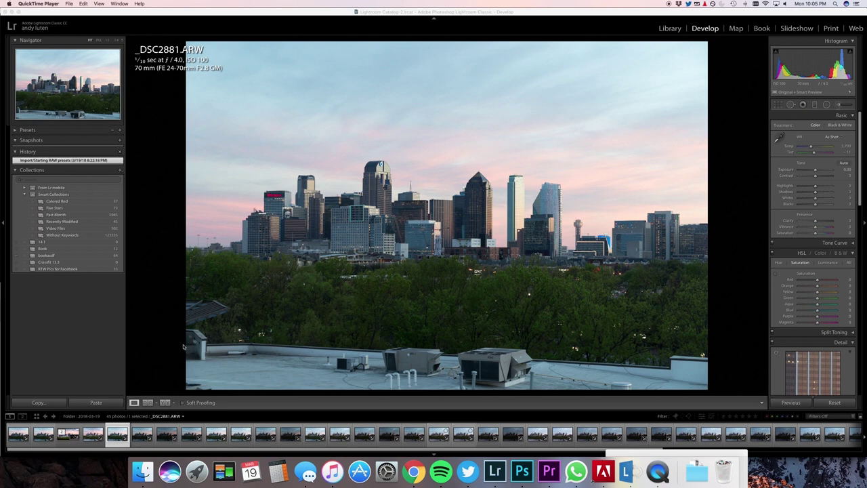
Step: Compare _DSC2881.ARW with the darker _DSC2882.ARW, keep _DSC2882.ARW open for editing and check its info overlay
click(141, 436)
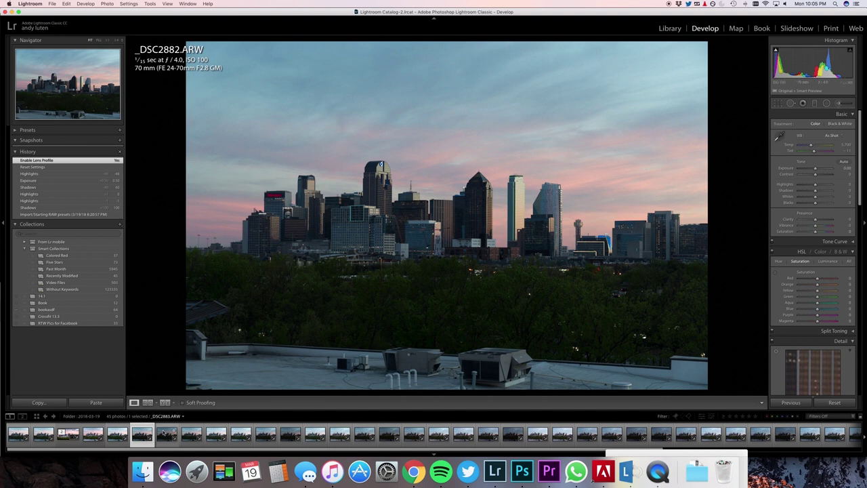
click(117, 434)
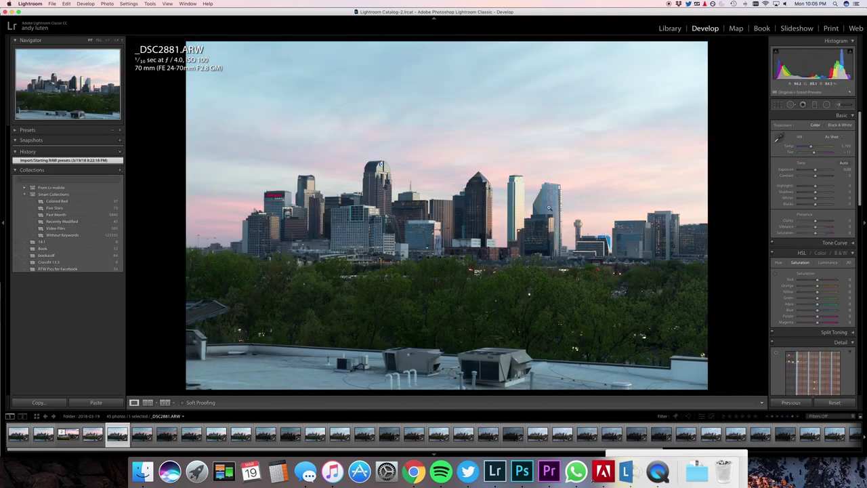
click(139, 438)
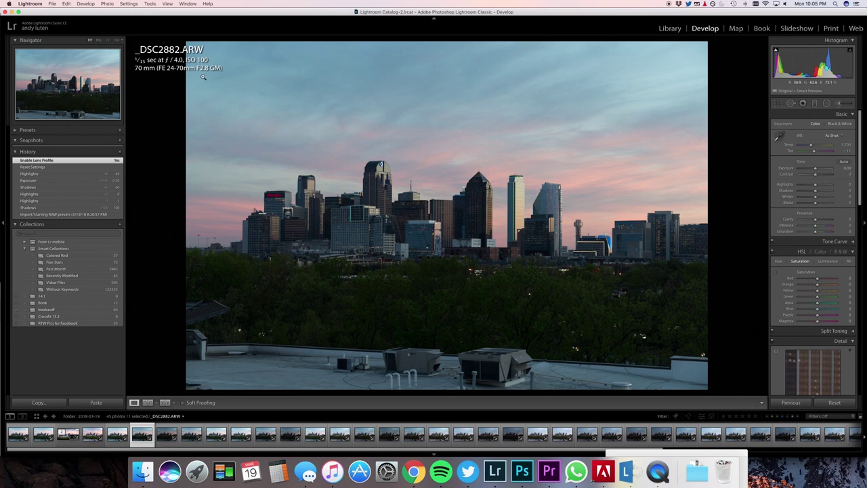
key(i)
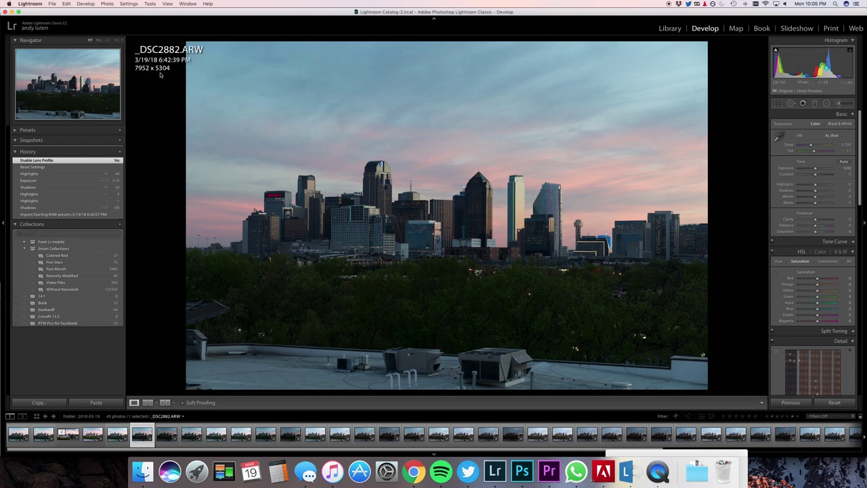
key(i)
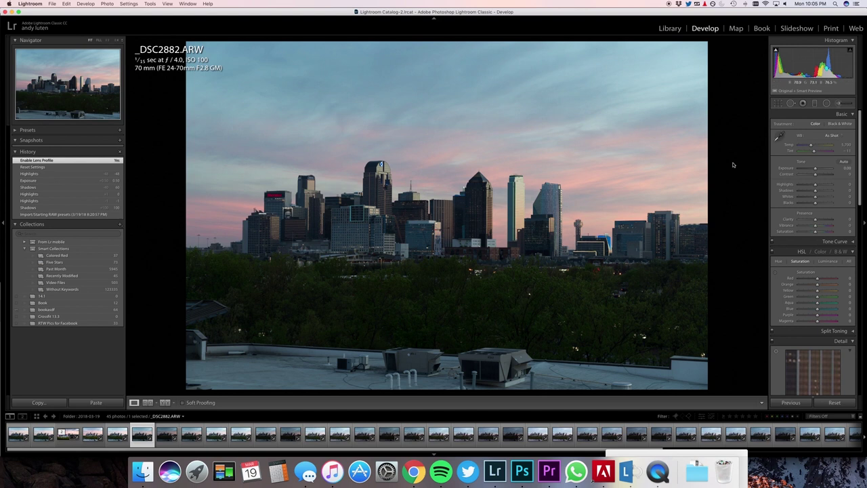
Step: Brighten the dark trees and rooftop in _DSC2882.ARW by setting Shadows to +72
click(815, 191)
drag(815, 192, 843, 190)
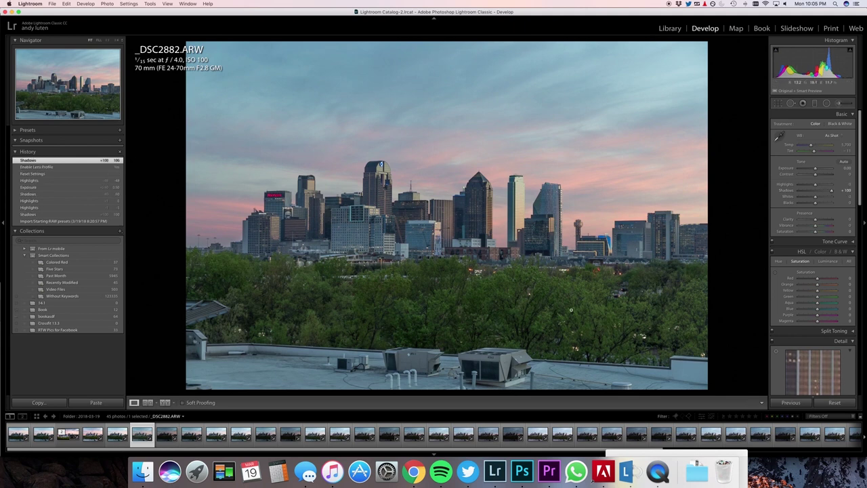
drag(833, 191, 827, 192)
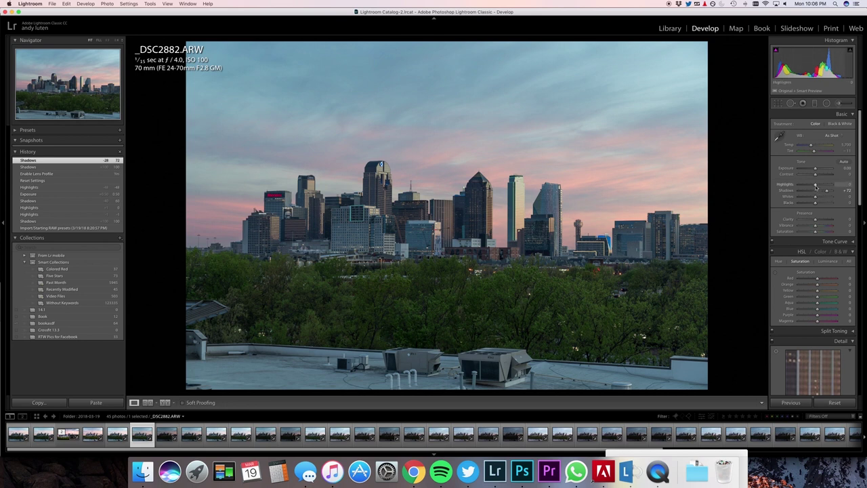
click(815, 187)
mouse_move(814, 186)
mouse_down()
mouse_move(788, 186)
mouse_move(810, 187)
mouse_up()
double_click(791, 186)
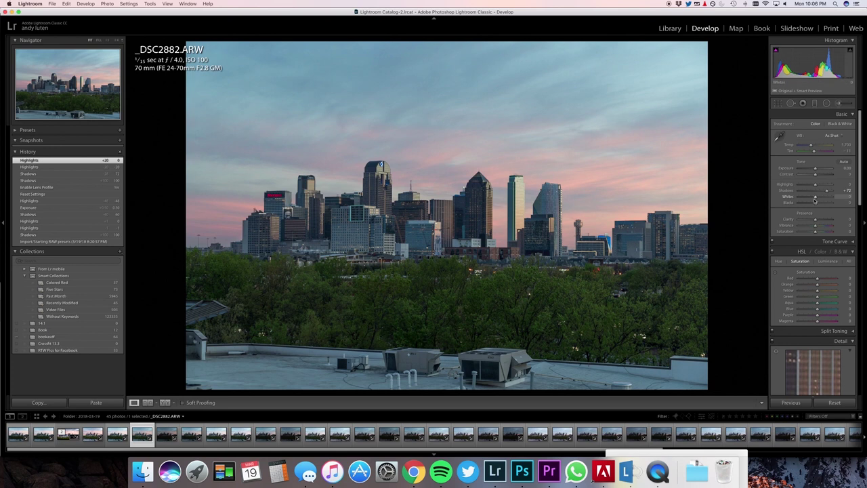
Step: Set Whites to +11 and Blacks to -20, using the clipping previews to judge both limits
key(alt)
drag(815, 197, 817, 197)
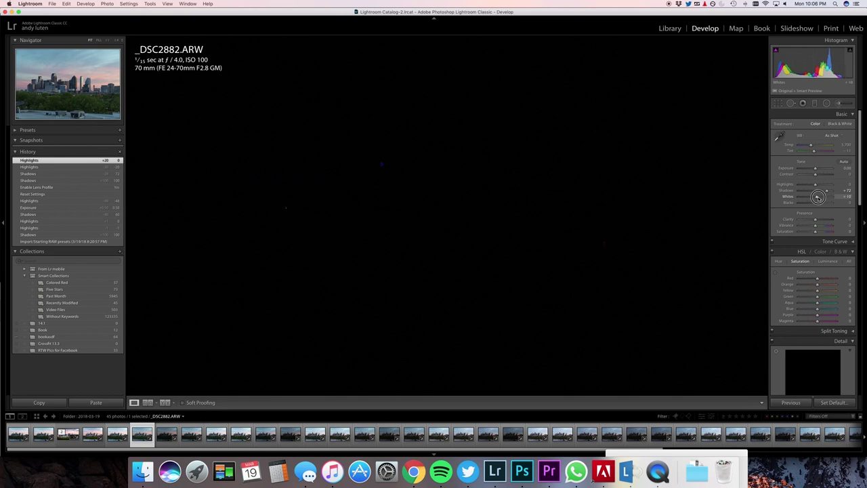
drag(817, 197, 817, 197)
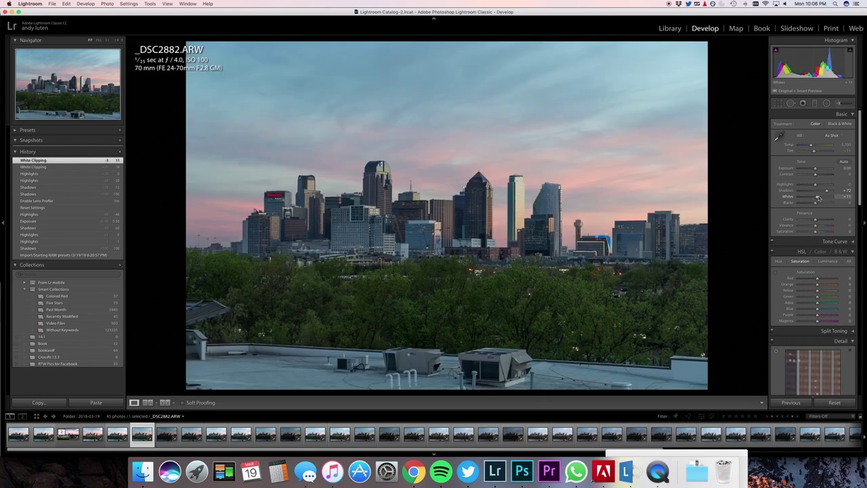
key(alt)
drag(815, 203, 812, 203)
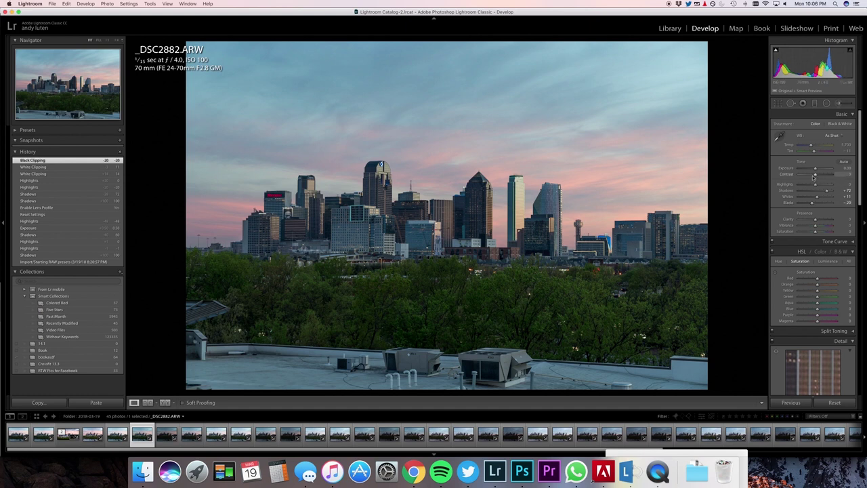
Step: Refine the tone with Exposure +0.30, Shadows +66 and Highlights -31, and compare the edit with the original
drag(816, 169, 816, 170)
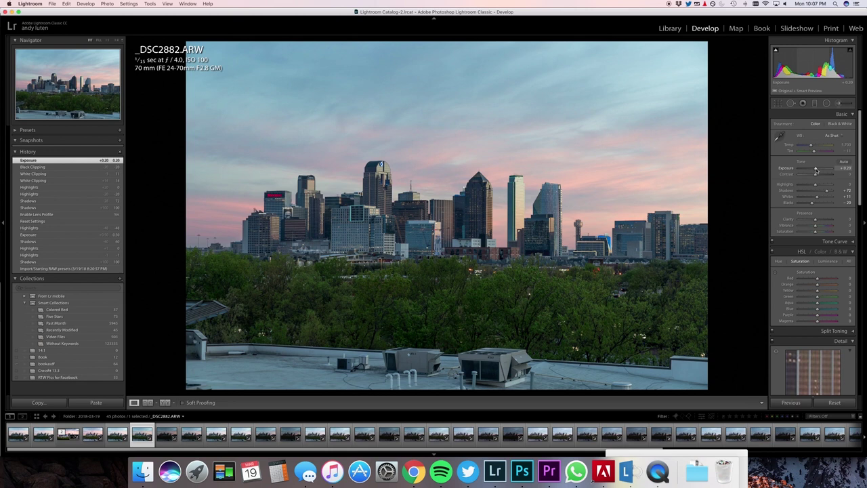
key(equal)
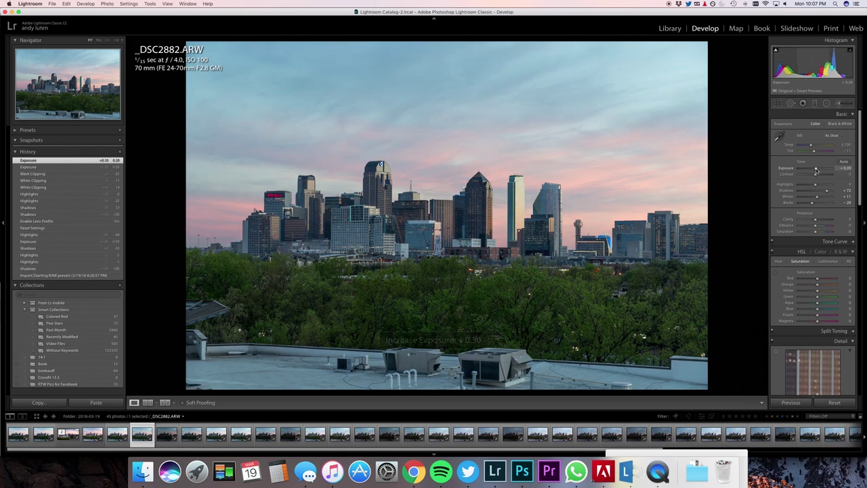
drag(826, 193, 810, 186)
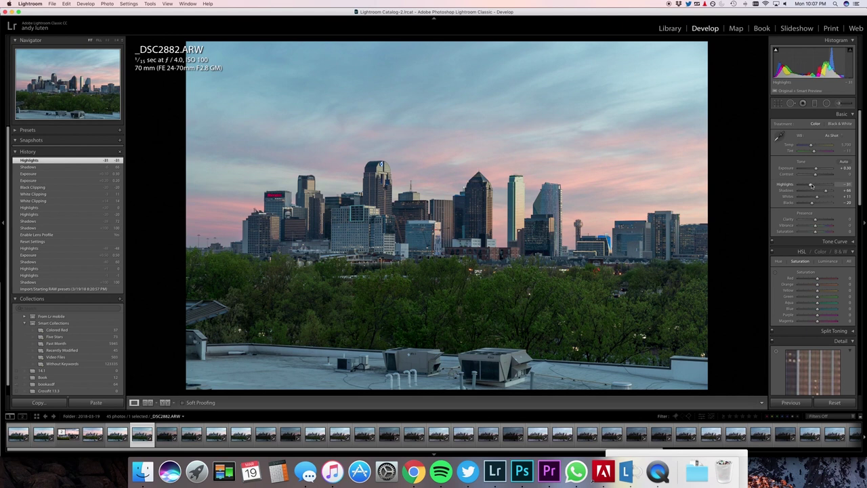
key(backslash)
key(backslash)
Step: Try the Auto white balance, apply Cloudy instead with Tint set to -5, and compare the photo before and after
click(831, 137)
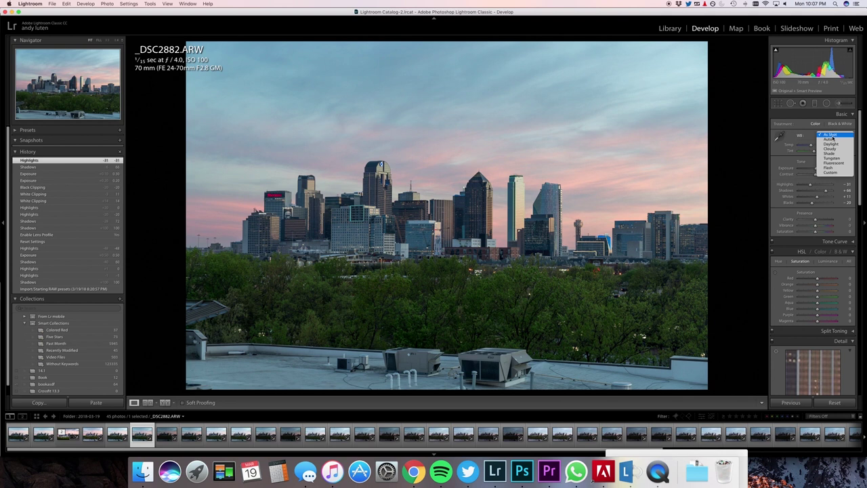
click(831, 139)
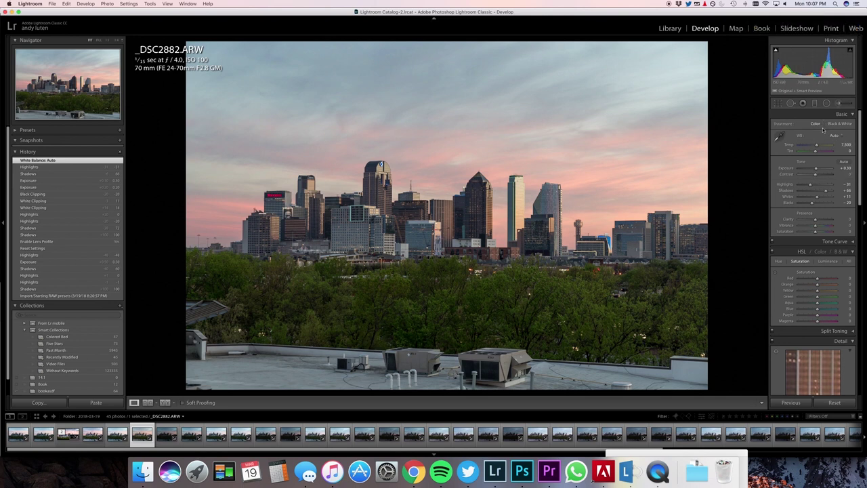
click(833, 136)
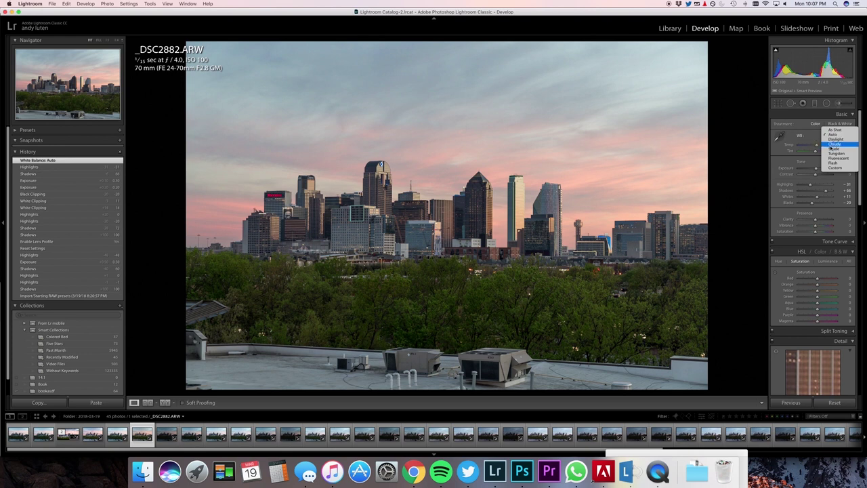
click(834, 142)
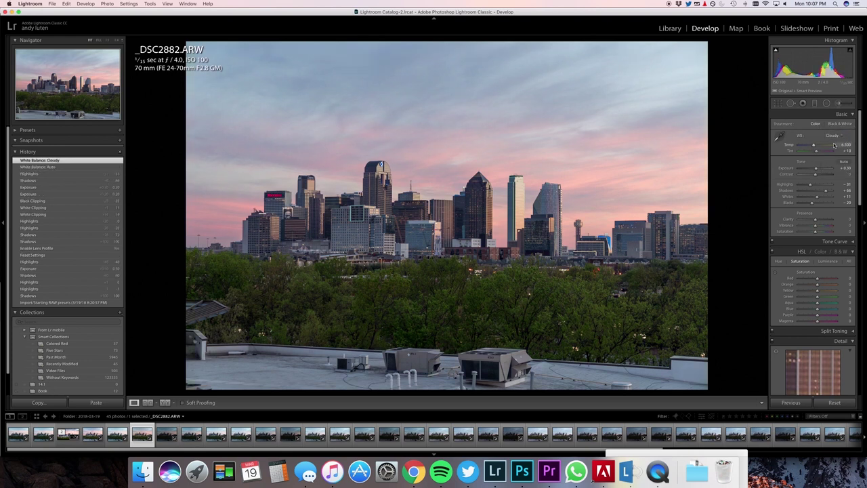
drag(797, 151, 793, 153)
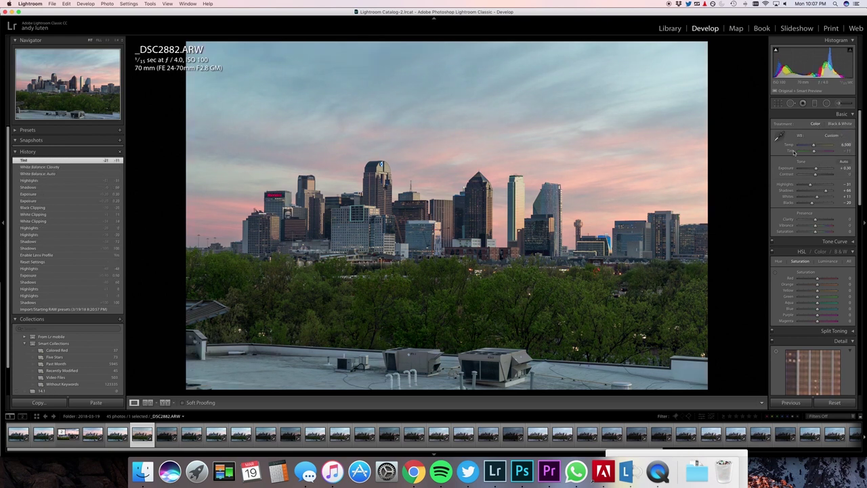
drag(815, 152, 816, 153)
key(backslash)
key(backslash)
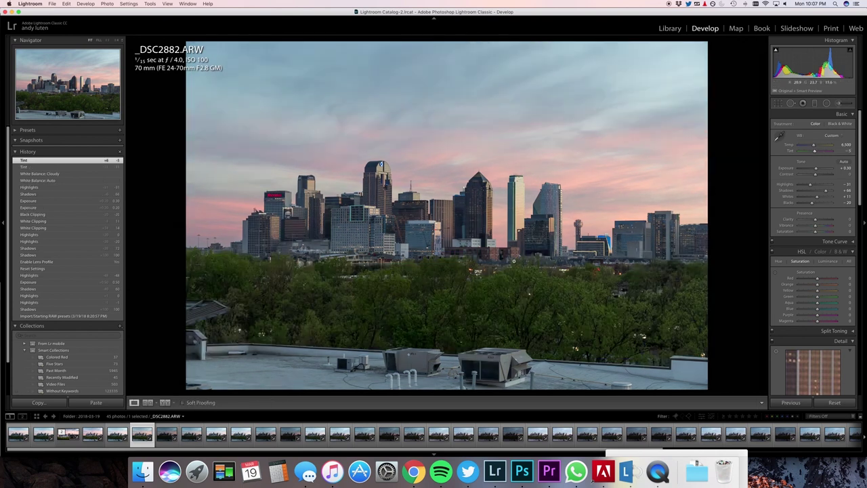
Step: Review the remaining develop settings and send the photo to Adobe Photoshop CC 2018 for editing
scroll(813, 237, down, 5)
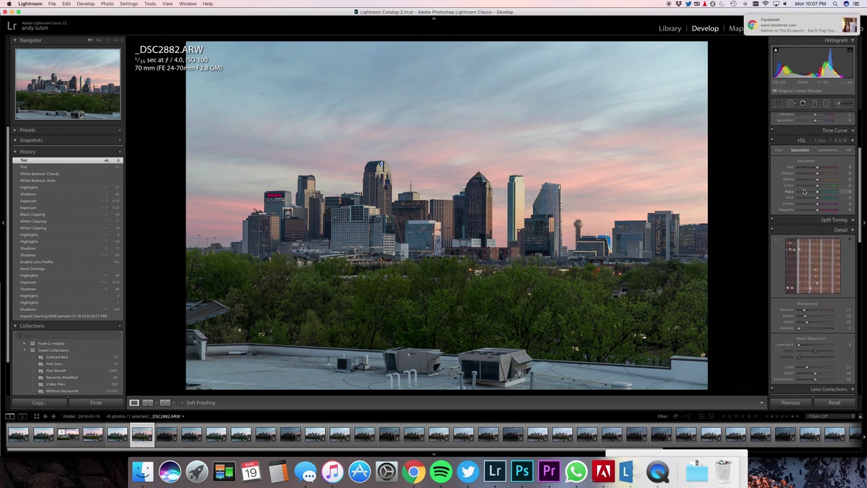
scroll(805, 189, down, 6)
scroll(804, 191, down, 2)
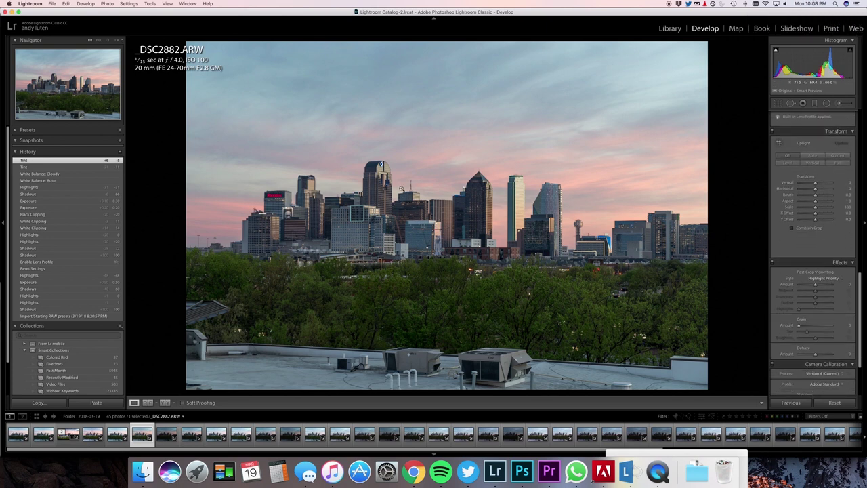
right_click(431, 148)
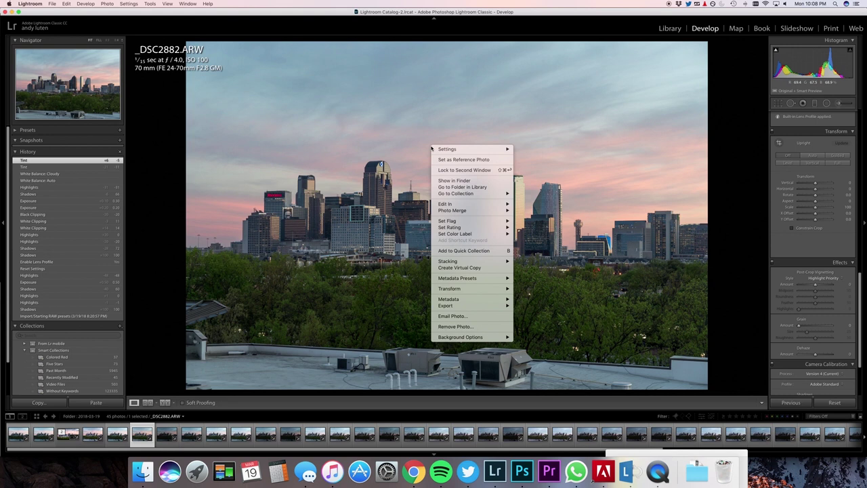
mouse_move(453, 206)
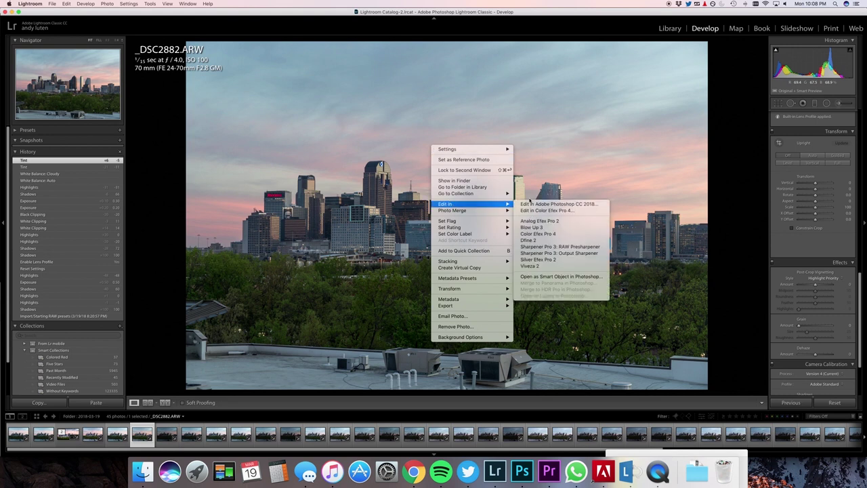
click(539, 203)
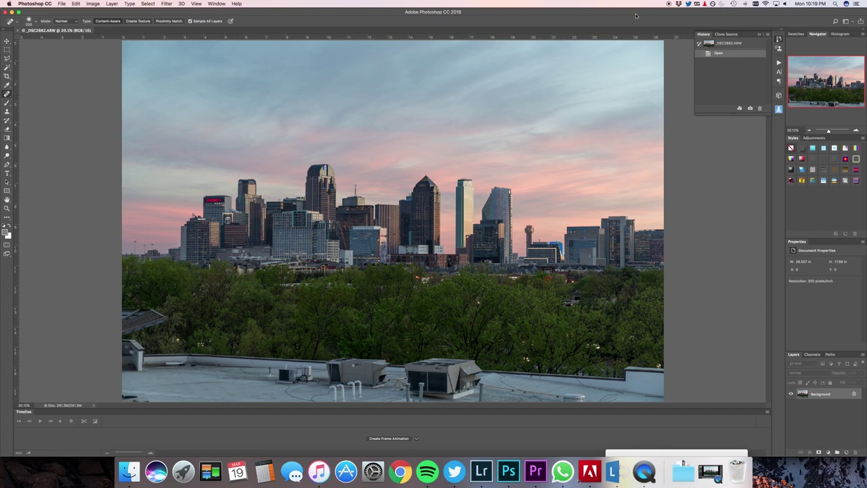
Step: Examine the downtown buildings up close in Photoshop and return to the full view of the photo
scroll(426, 282, up, 5)
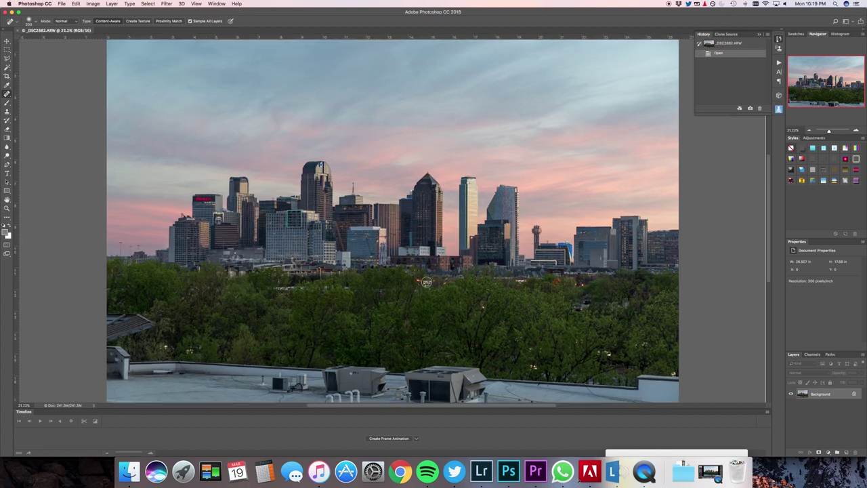
scroll(426, 281, left, 10)
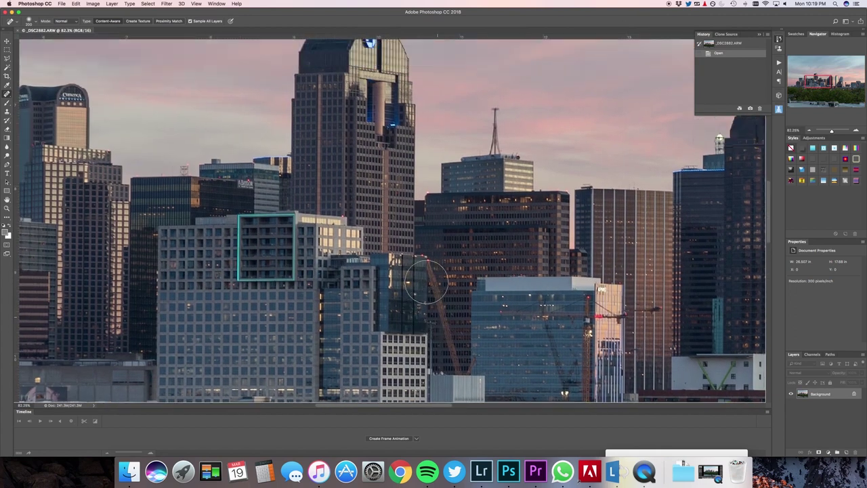
scroll(426, 281, left, 10)
scroll(426, 281, down, 5)
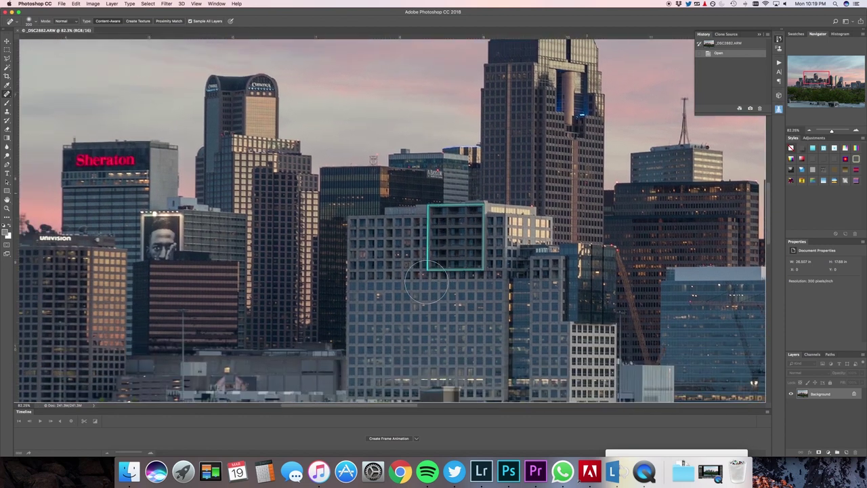
scroll(426, 281, down, 5)
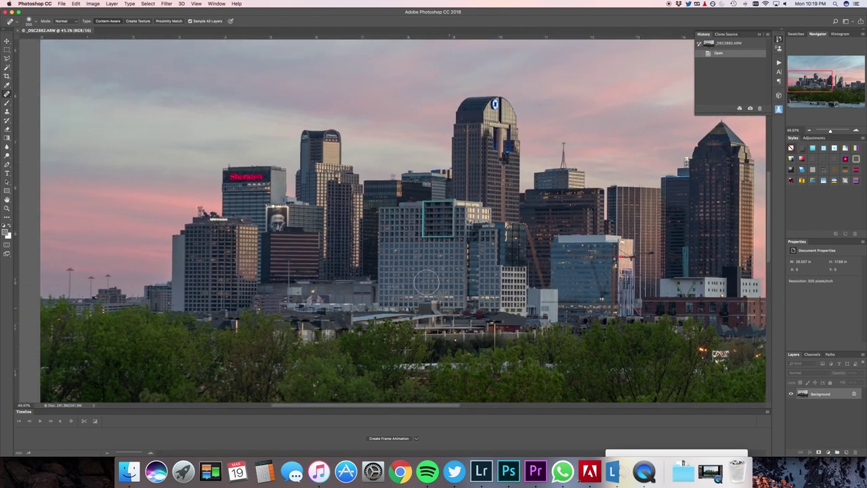
scroll(426, 281, down, 3)
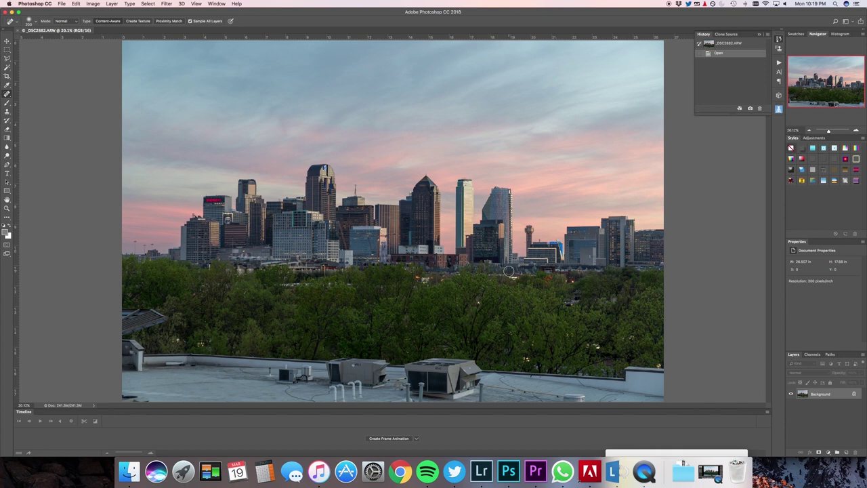
Step: Open the photo in the Nik Collection's Color Efex Pro 4 and switch Pro Contrast off and on to compare its effect
click(168, 4)
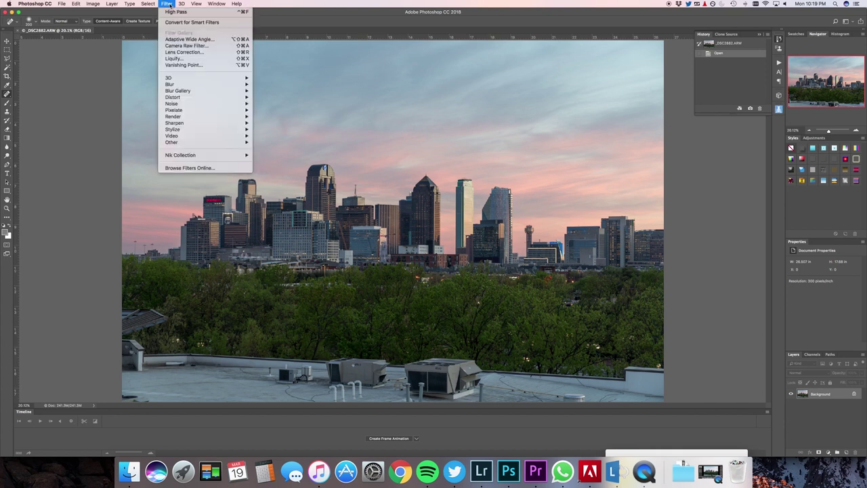
mouse_move(193, 156)
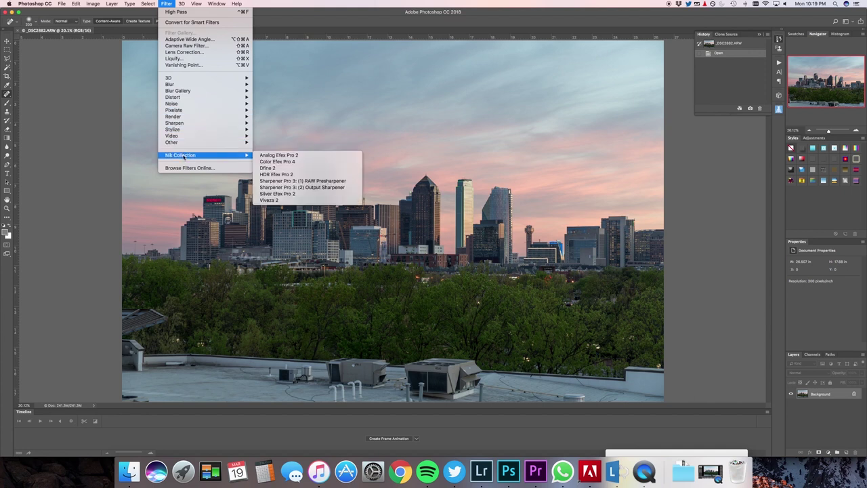
click(268, 162)
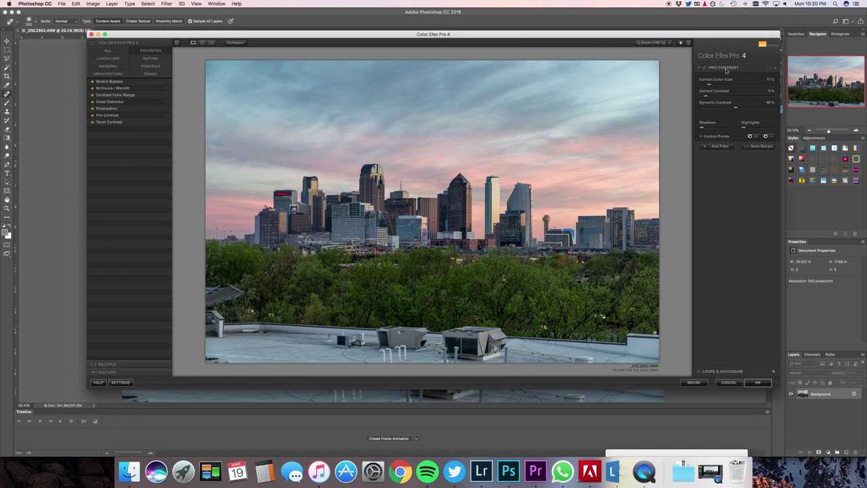
click(704, 67)
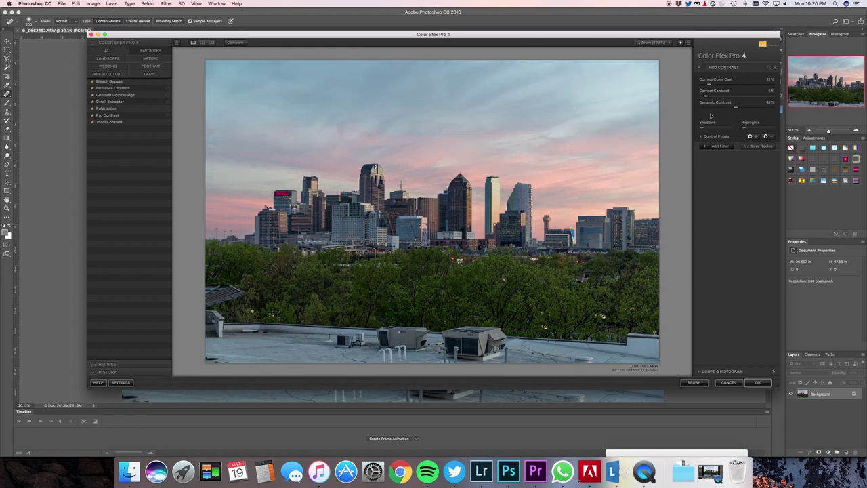
click(704, 68)
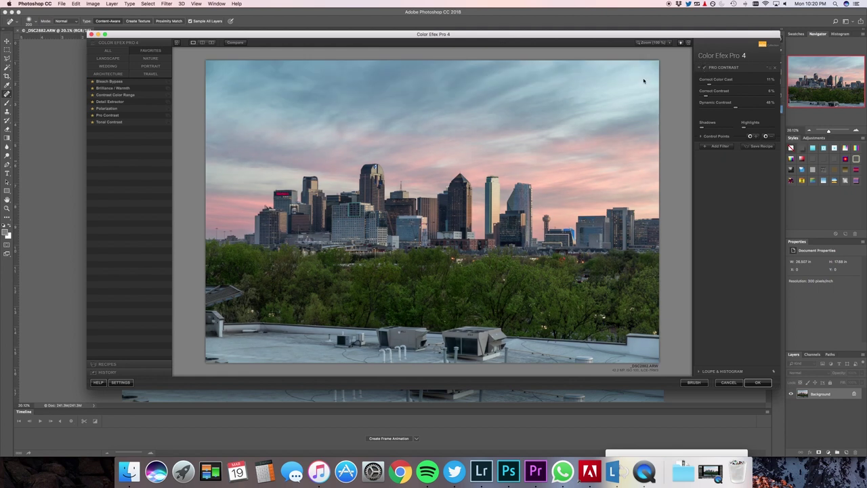
Step: Toggle the Pro Contrast filter repeatedly to compare the skyline photo with and without it
click(704, 68)
click(704, 68)
click(704, 68)
click(705, 69)
Step: Add the Tonal Contrast filter with Midtones at 12%, Saturation at 5%, and Highlights and Shadows lowered below 10%
click(712, 149)
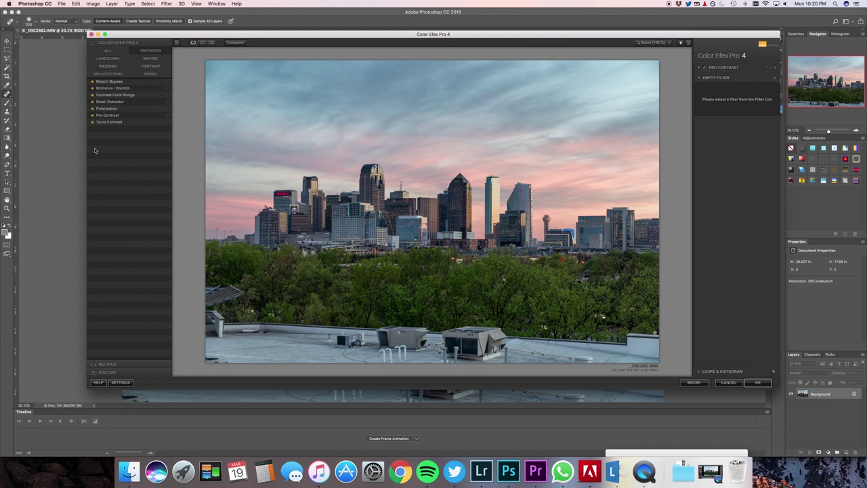
click(105, 123)
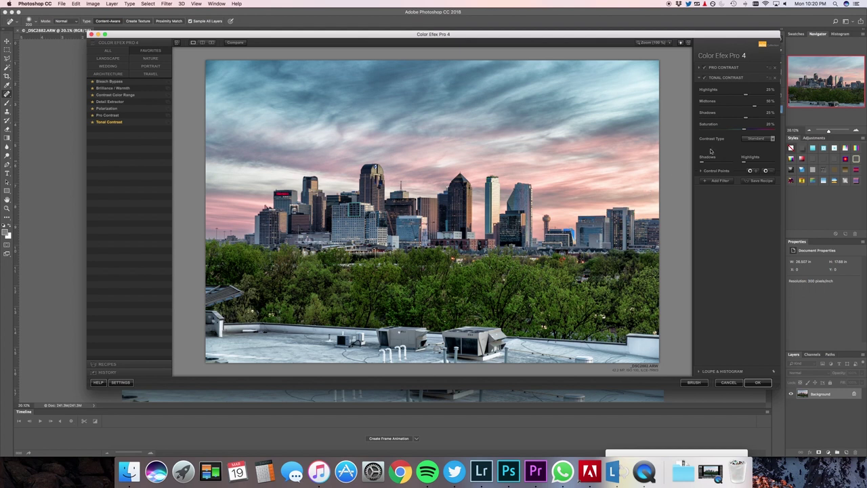
drag(744, 129, 739, 97)
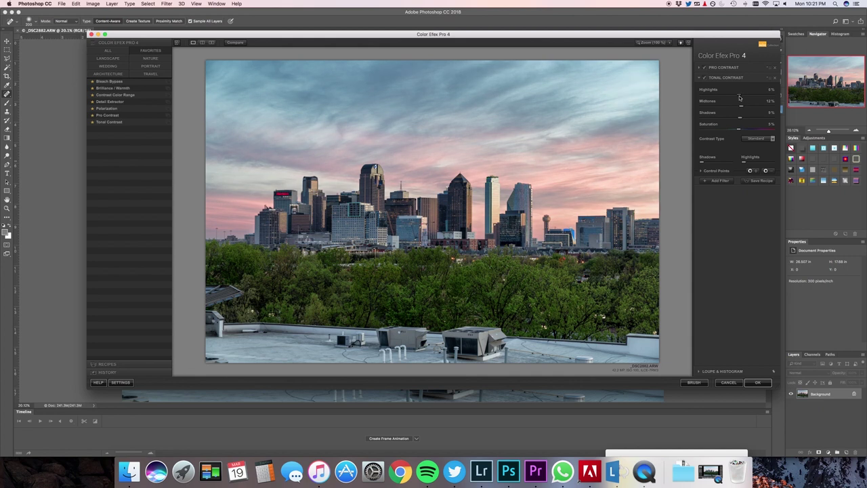
Step: Compare the photo with the Tonal Contrast and Pro Contrast filters switched off and on
click(705, 78)
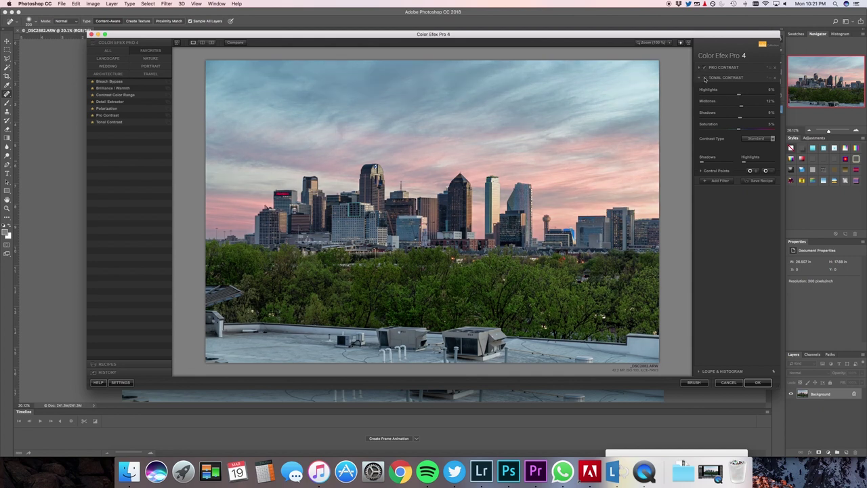
click(705, 78)
click(705, 68)
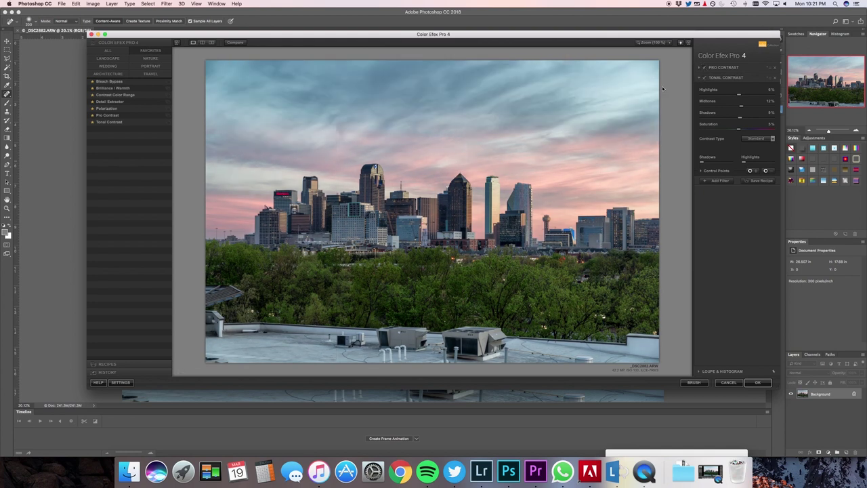
Step: Add the Brilliance / Warmth filter, fine-tune its Warmth and Perceptual Saturation, and apply all filters to the photo
click(719, 181)
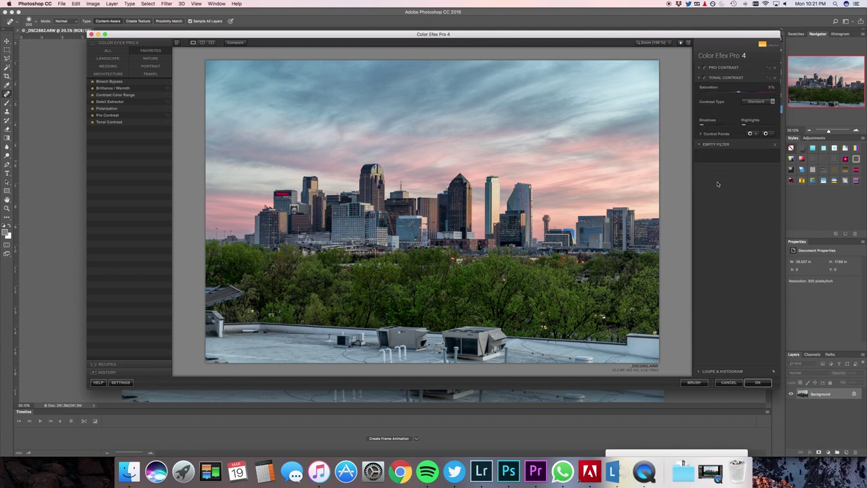
click(112, 88)
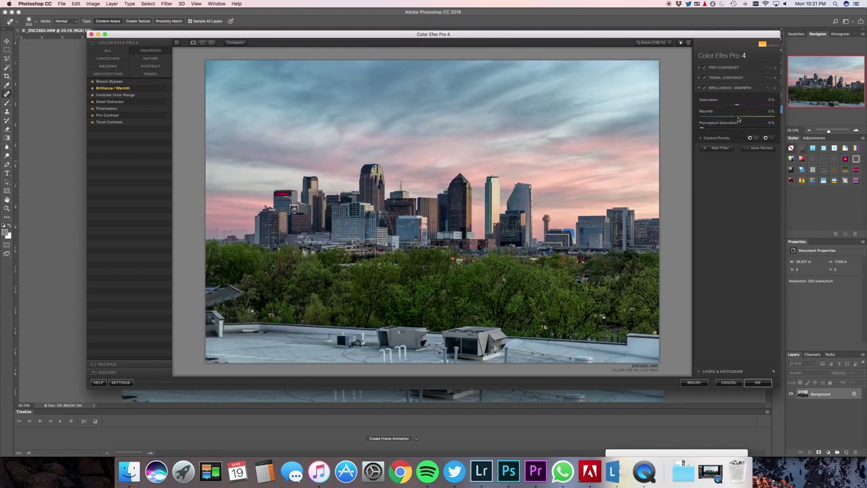
drag(739, 118, 711, 130)
click(758, 382)
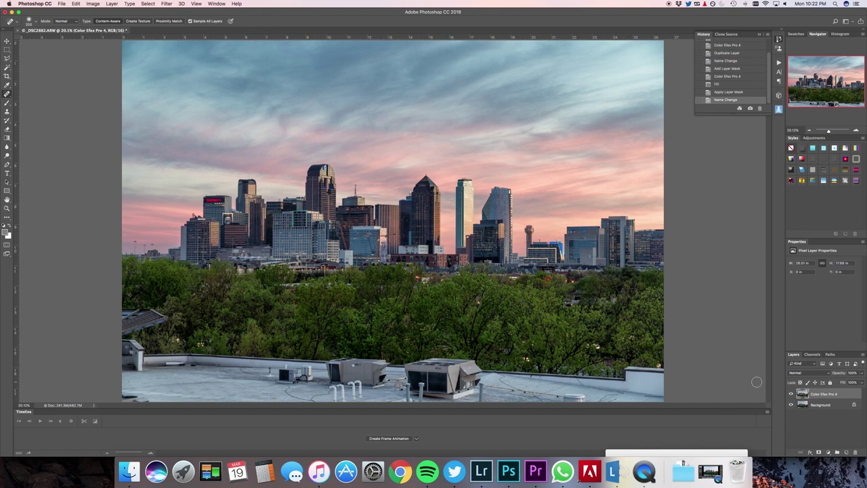
Step: Hide and show the Color Efex Pro 4 layer repeatedly to compare the photo before and after the filters
click(791, 394)
click(792, 395)
click(791, 394)
click(791, 395)
click(791, 395)
click(791, 394)
click(791, 393)
click(790, 393)
Step: Add a layer mask to the Color Efex Pro 4 layer and paint black over the trees with a large, reduced-opacity brush
click(819, 453)
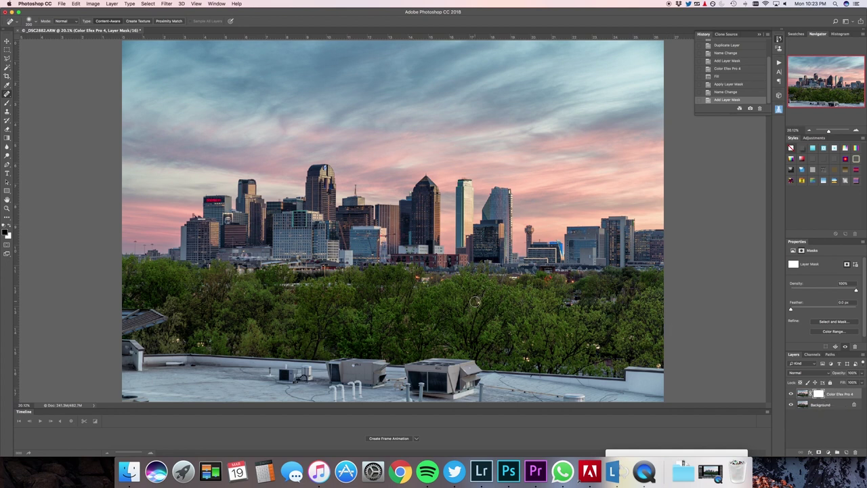
key(b)
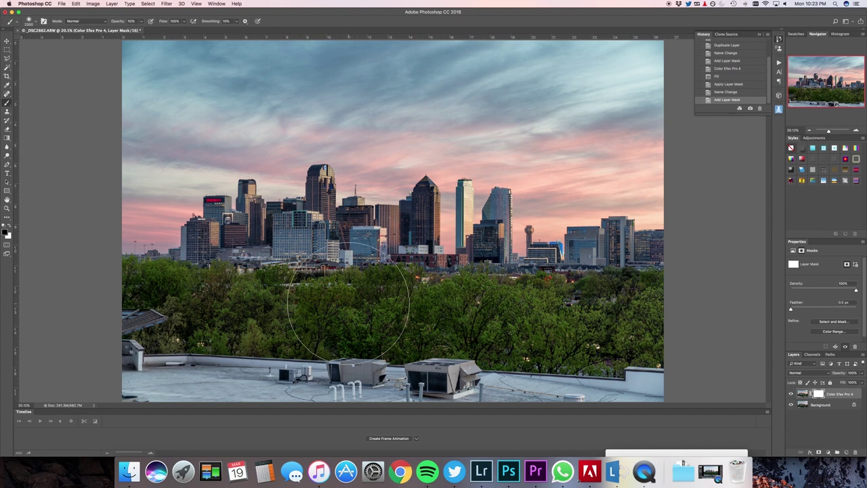
key(bracketleft)
key(bracketleft)
key(bracketleft)
key(bracketleft)
key(bracketleft)
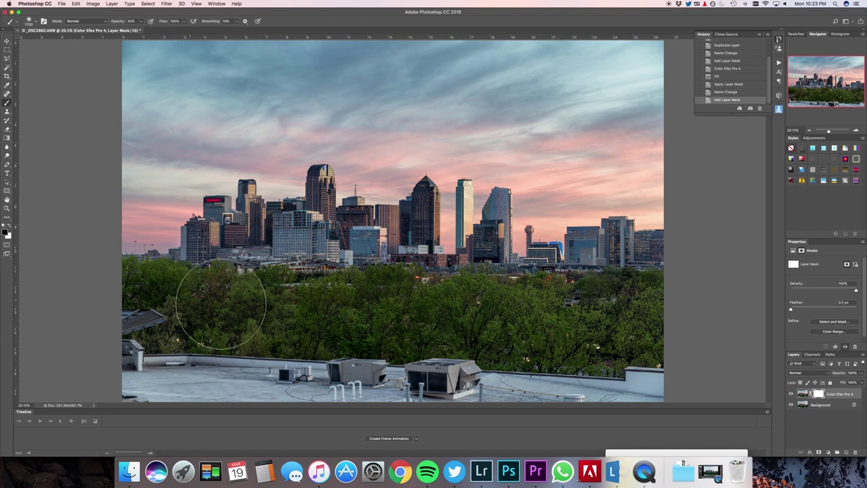
drag(377, 306, 640, 314)
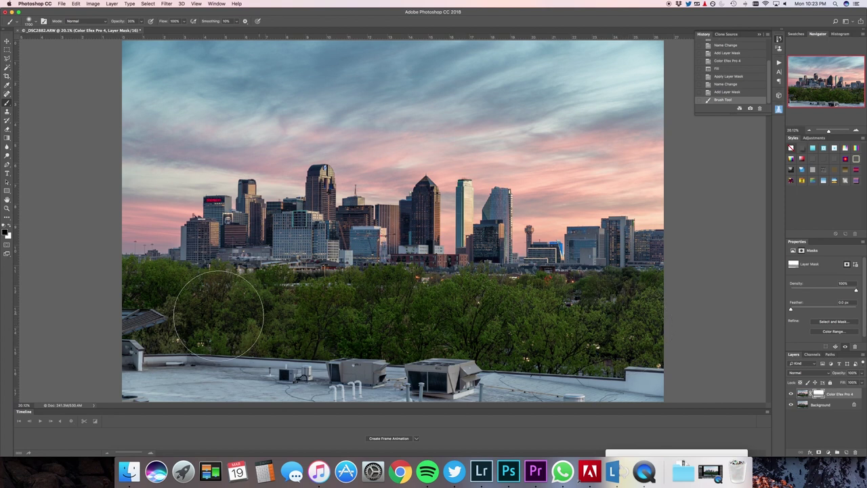
click(128, 302)
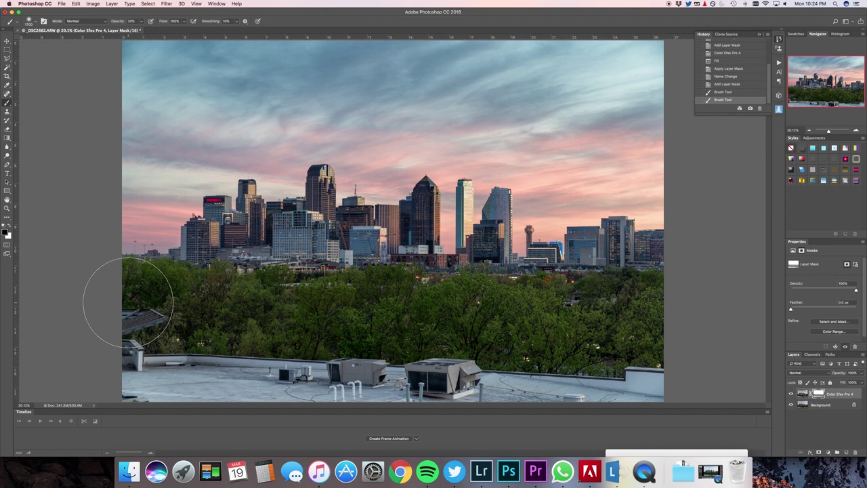
mouse_move(565, 315)
mouse_down()
mouse_move(612, 315)
mouse_move(543, 318)
mouse_move(633, 337)
mouse_move(561, 323)
mouse_move(628, 326)
mouse_up()
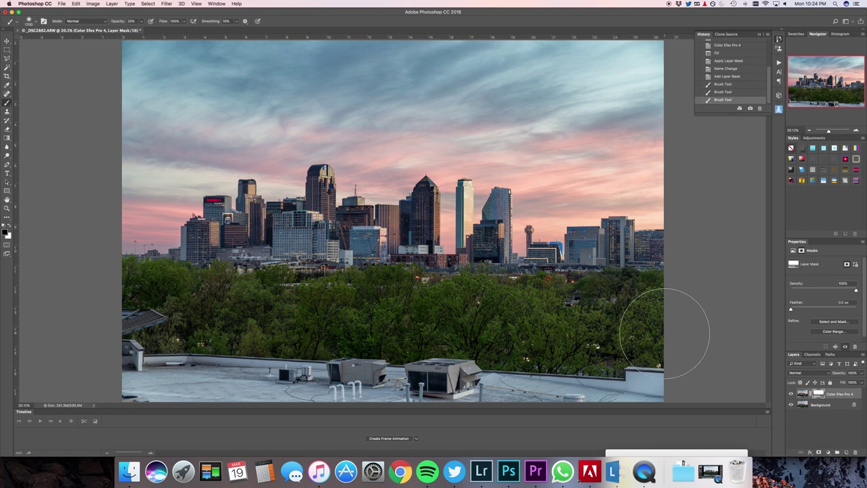
Step: Add an empty layer above Color Efex Pro 4 and choose the Clone Stamp for retouching
click(846, 453)
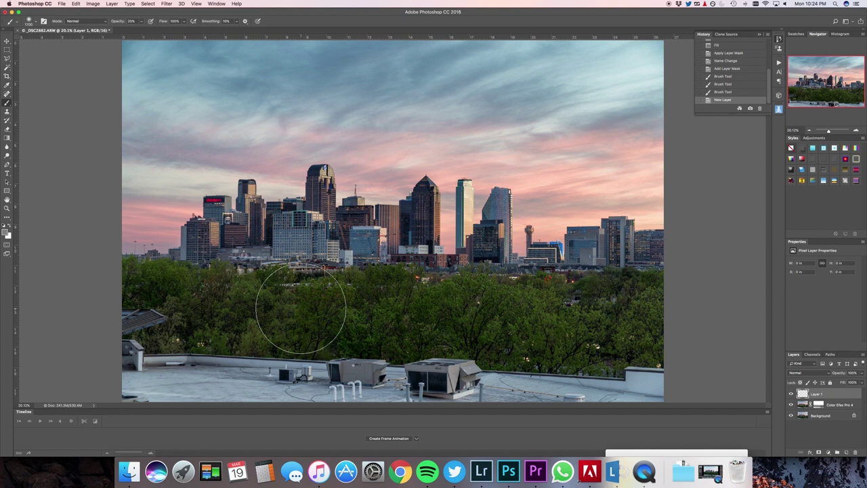
key(s)
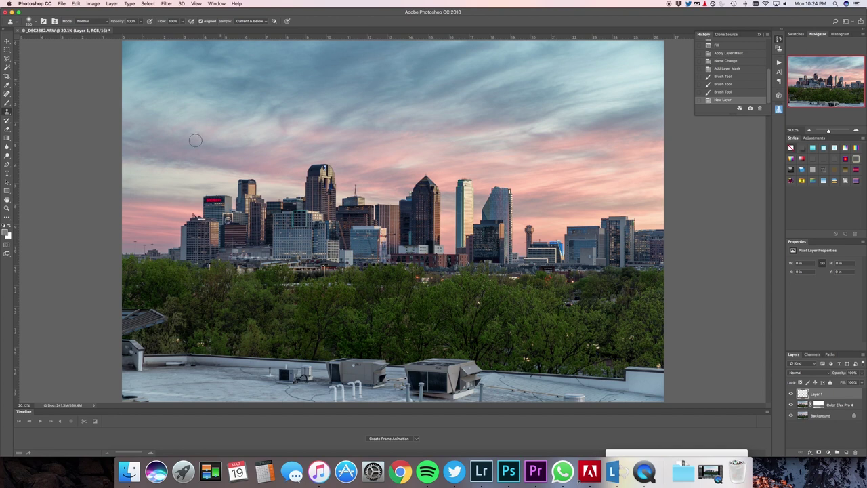
alt+click(169, 328)
key(bracketright)
key(bracketright)
key(bracketright)
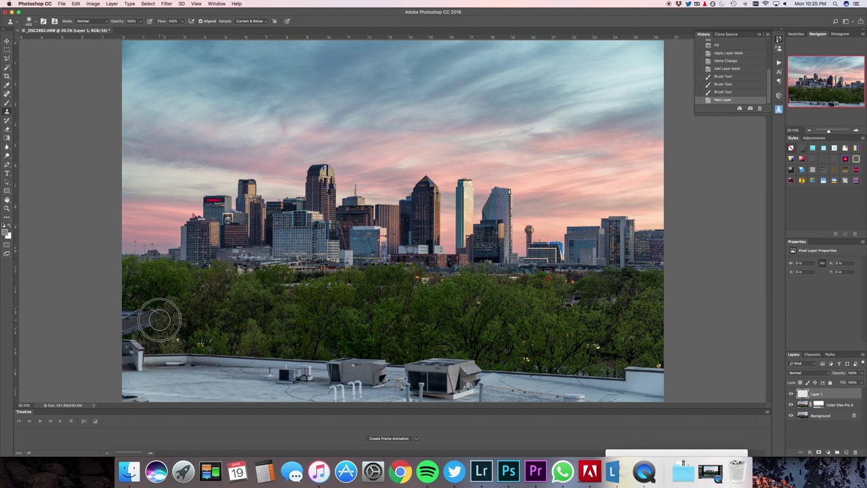
mouse_move(153, 323)
mouse_down()
mouse_move(150, 303)
mouse_move(160, 308)
mouse_up()
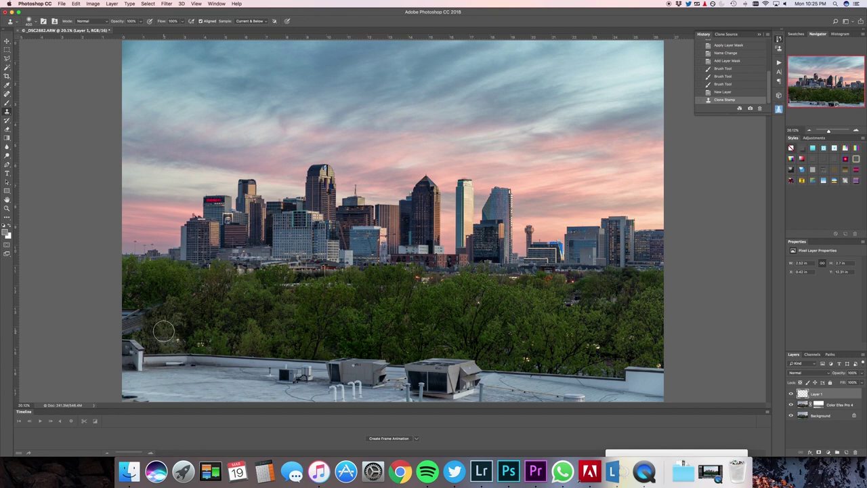
key(super+z)
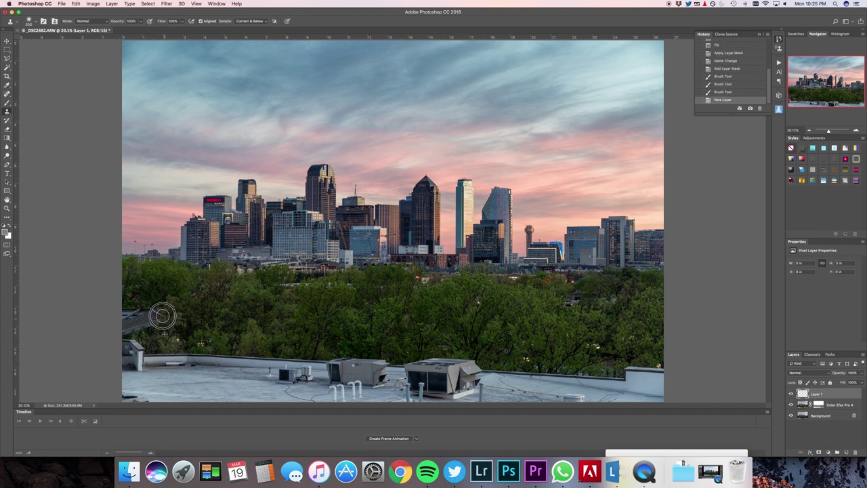
Step: Clone tree foliage over the slanted roof at the photo's left edge, undoing the extra final dab
alt+click(152, 325)
drag(139, 319, 141, 333)
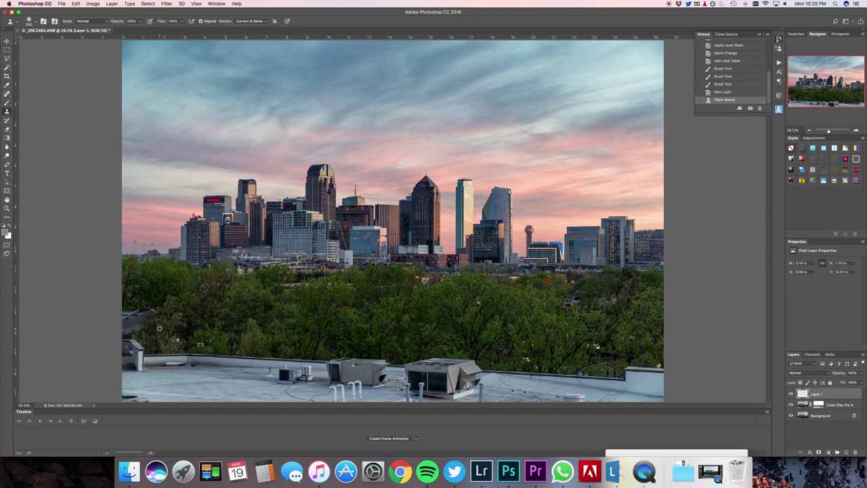
mouse_move(142, 314)
mouse_down()
mouse_move(141, 325)
mouse_move(136, 313)
mouse_up()
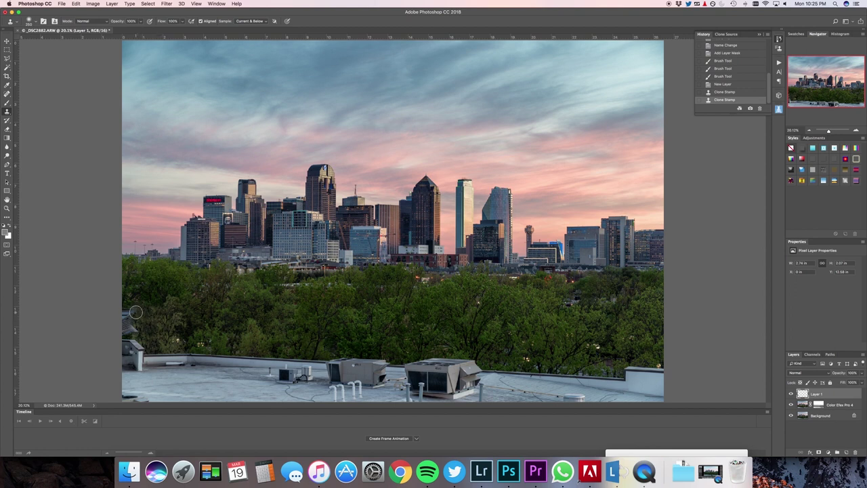
mouse_move(130, 307)
mouse_down()
mouse_move(133, 326)
mouse_move(126, 328)
mouse_up()
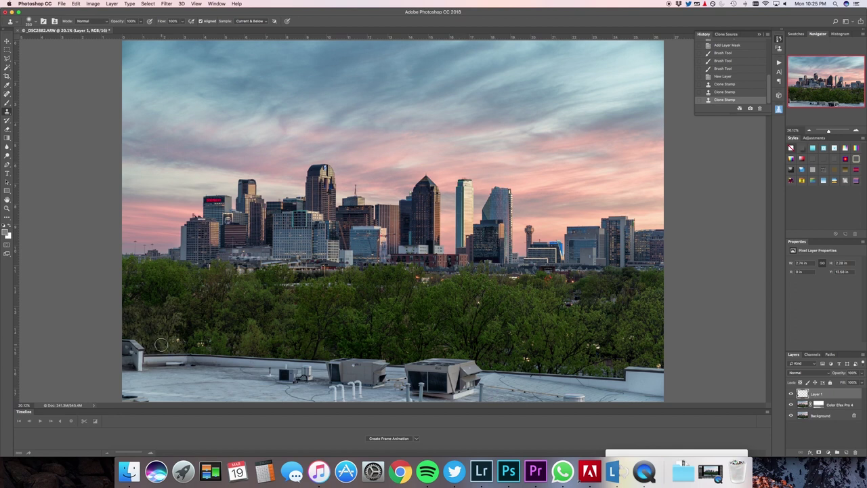
key(bracketleft)
click(150, 323)
key(super+z)
Step: Remove the bright spots in the trees above the left part of the roof ledge with the Spot Healing Brush
key(j)
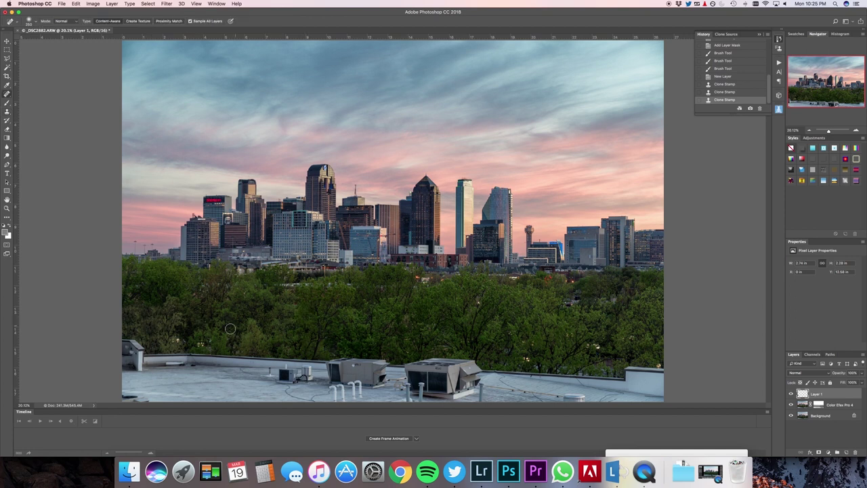
key(bracketleft)
key(bracketleft)
key(bracketleft)
click(172, 330)
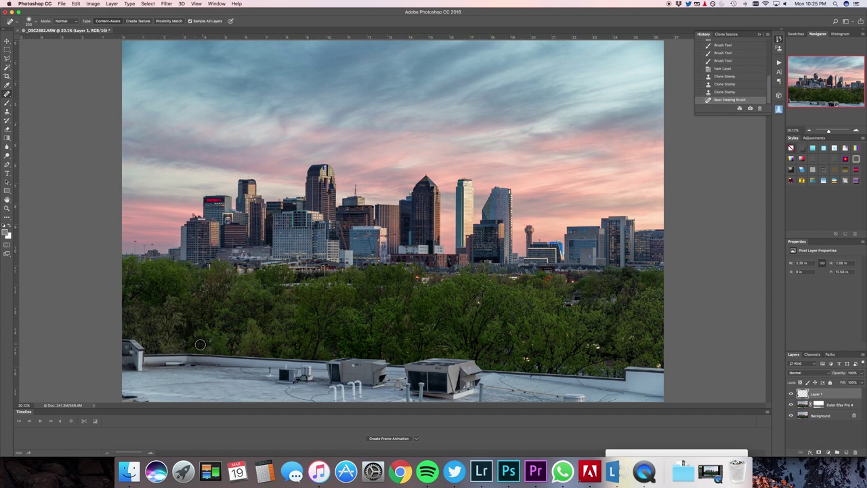
drag(200, 345, 213, 346)
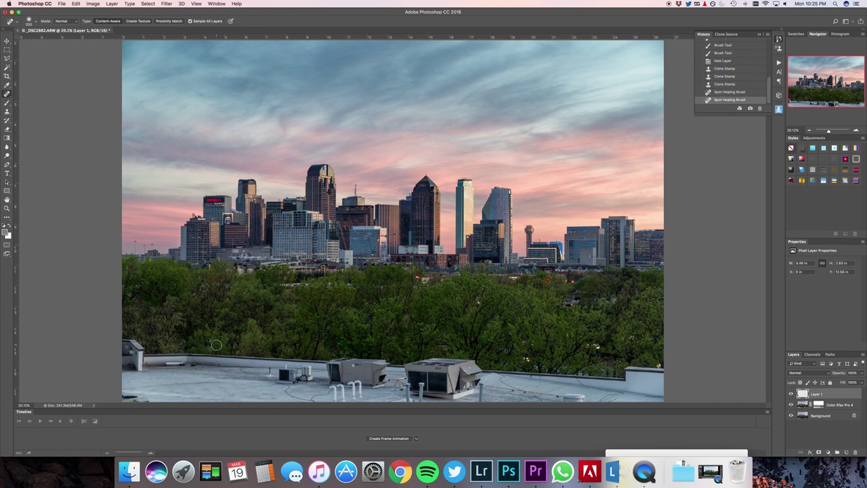
Step: Heal the small lights showing through the lower trees in the right half of the photo
click(527, 359)
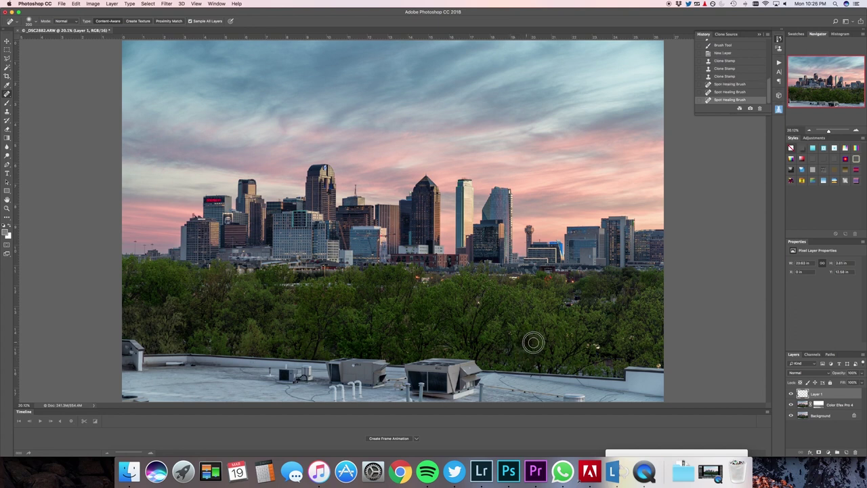
click(535, 345)
key(bracketleft)
key(bracketleft)
key(bracketleft)
key(bracketleft)
key(bracketleft)
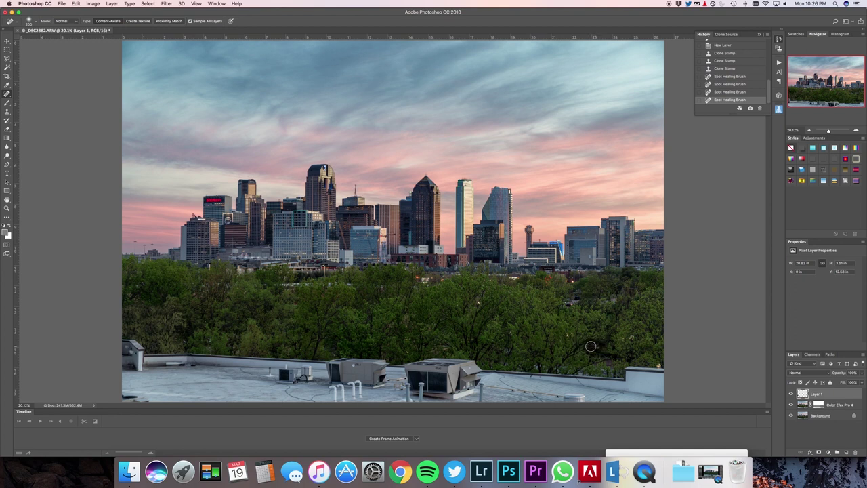
click(591, 346)
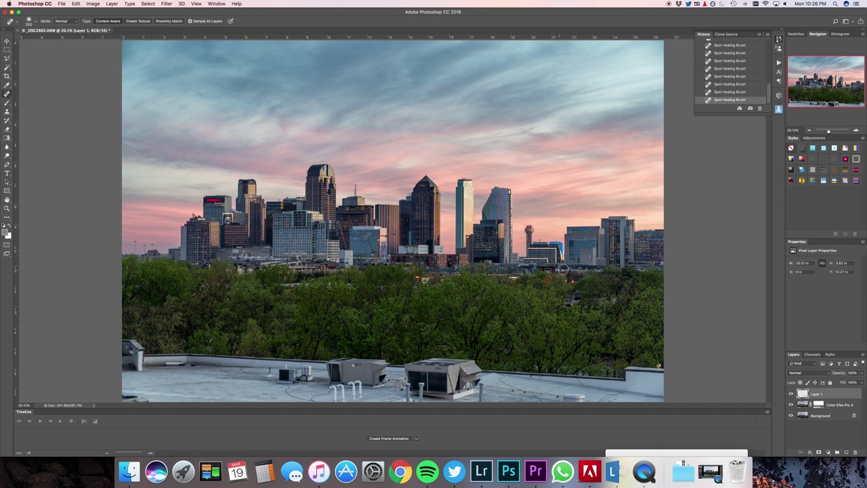
Step: Examine the store signs and lights along the treeline up close and return to the full view
scroll(519, 289, up, 1)
scroll(519, 289, up, 6)
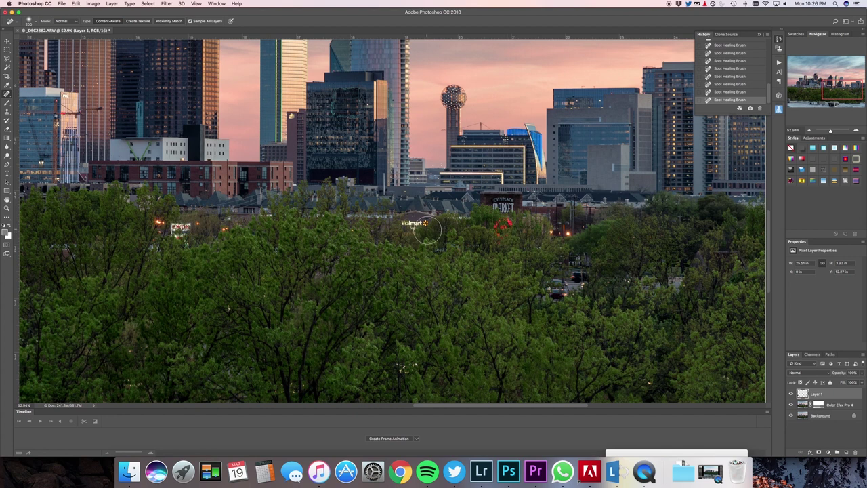
scroll(397, 232, down, 2)
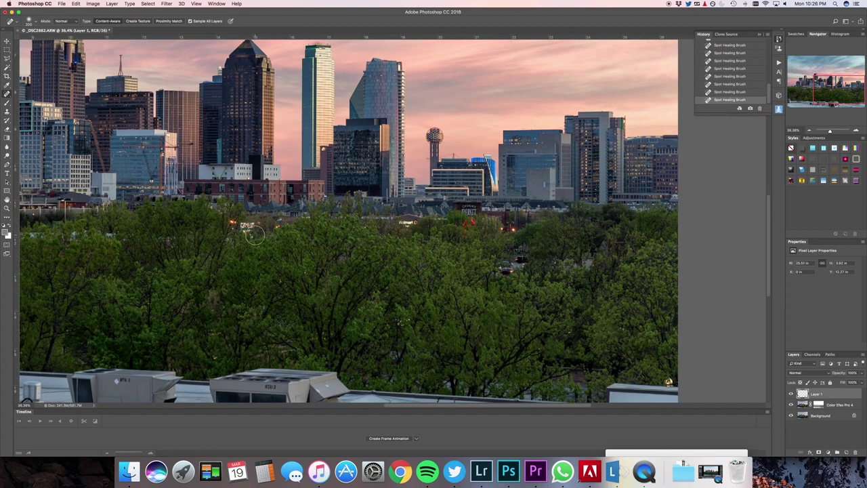
scroll(254, 234, down, 2)
scroll(254, 234, down, 2)
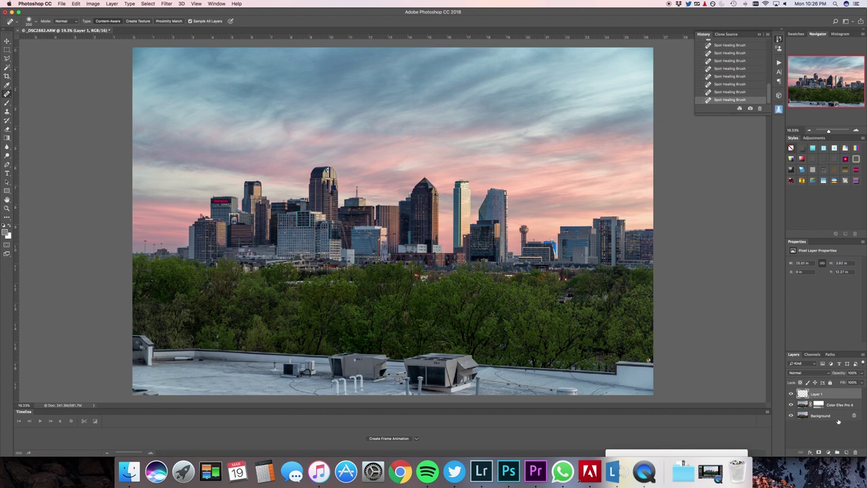
key(super+e)
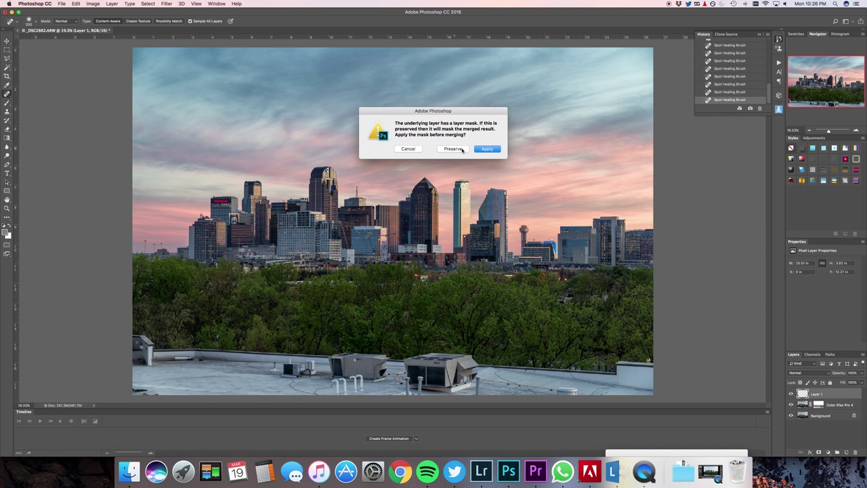
click(482, 149)
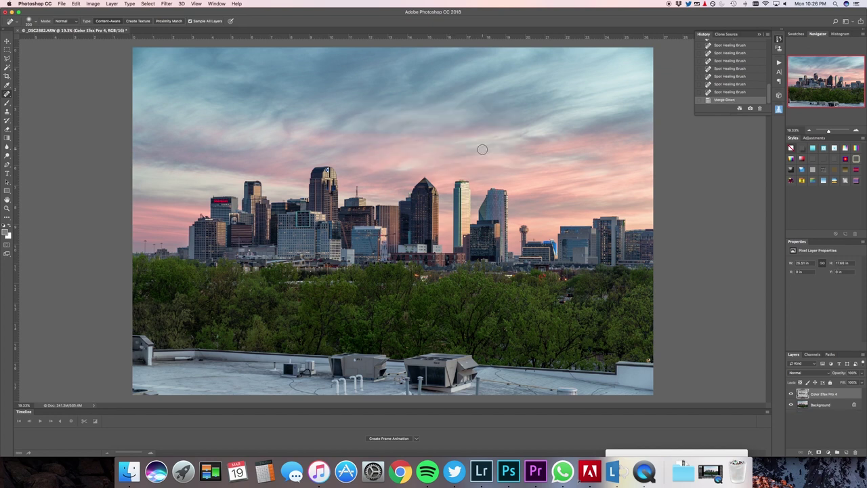
key(super+z)
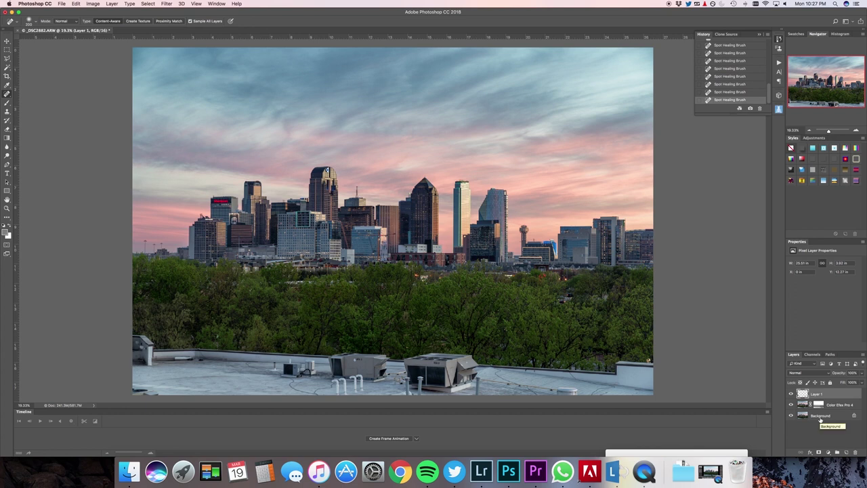
Step: Stamp all visible layers into a new merged layer at the top of the stack
key(super+alt+shift+e)
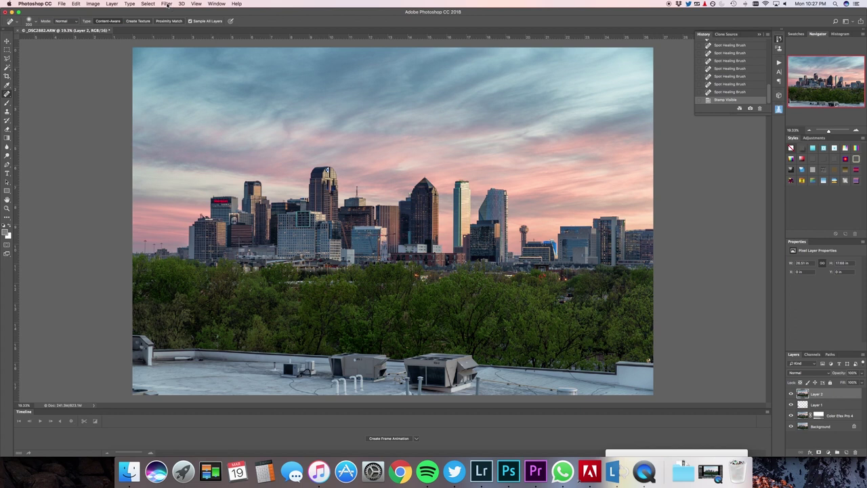
Step: Duplicate the merged layer and apply a High Pass filter with a 2-pixel radius to the copy
click(167, 4)
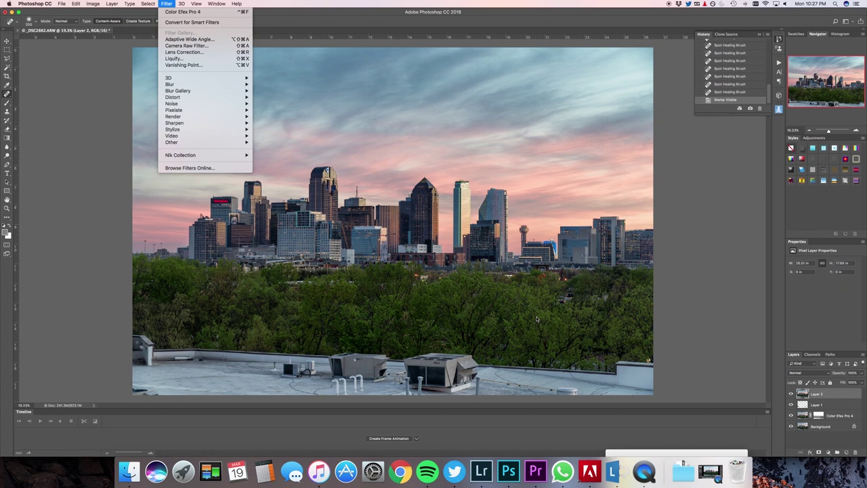
click(502, 311)
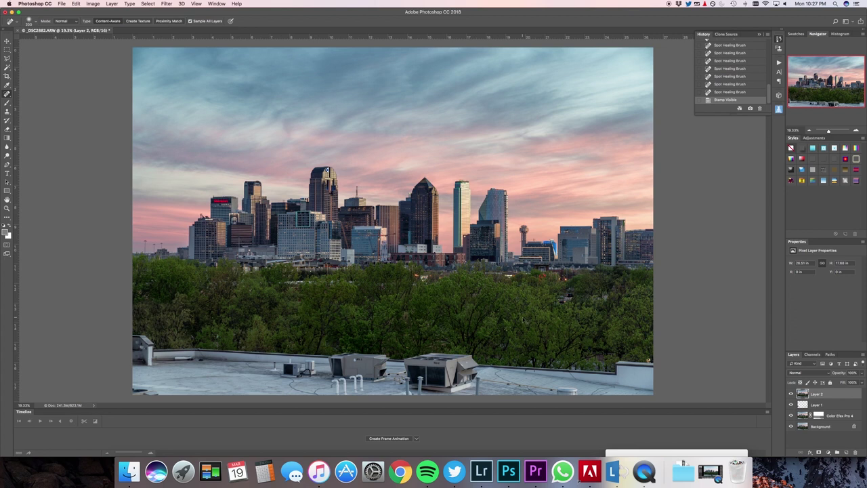
key(super+j)
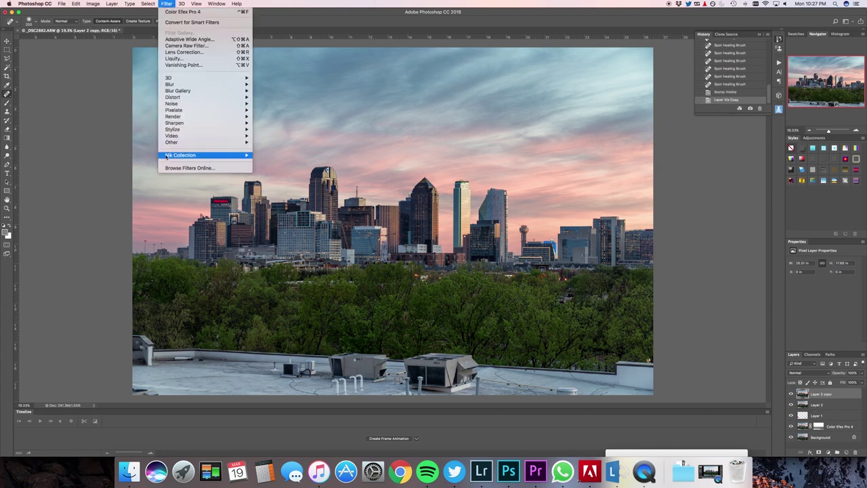
mouse_move(203, 144)
click(282, 148)
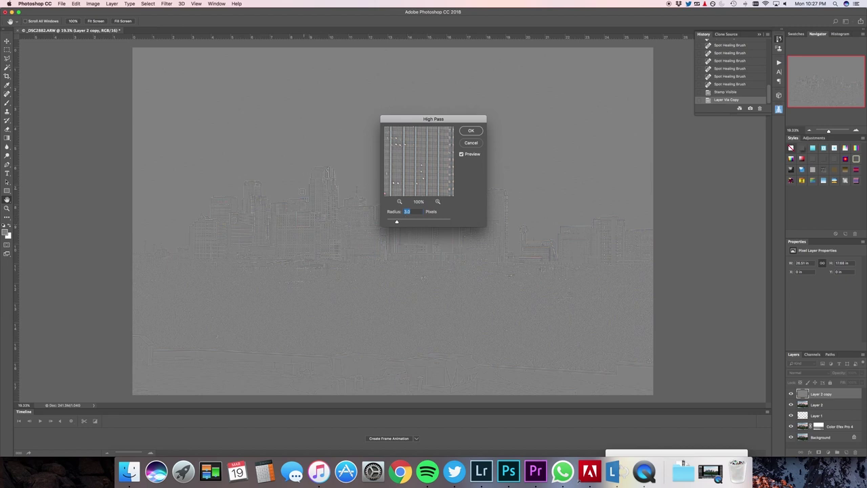
text(2)
click(471, 132)
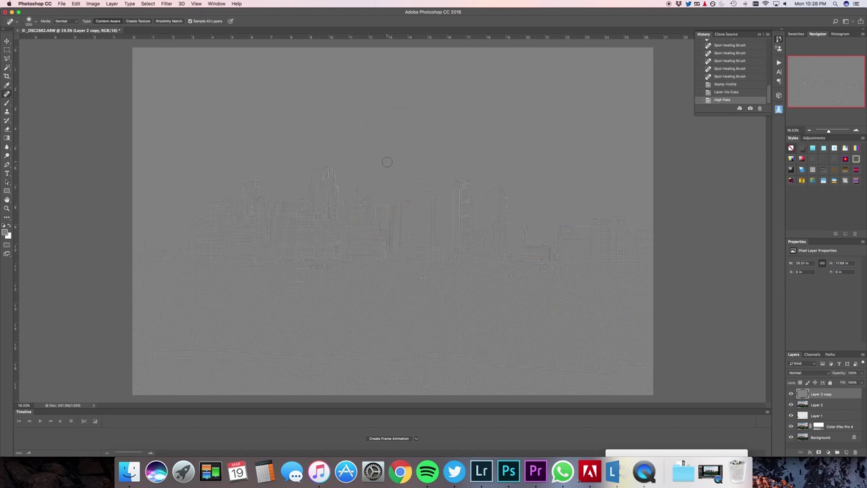
Step: Paint over the trees and rooftop on the high-pass layer with a large 50% gray (808080) brush at 100% opacity
key(b)
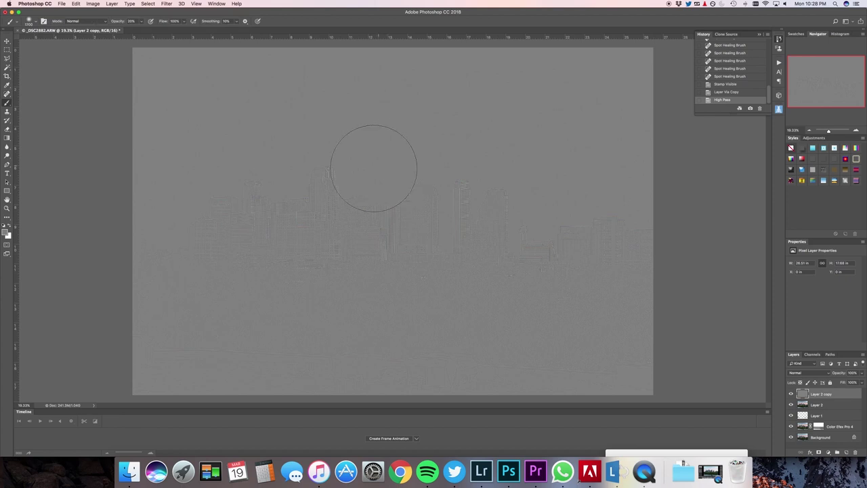
click(6, 233)
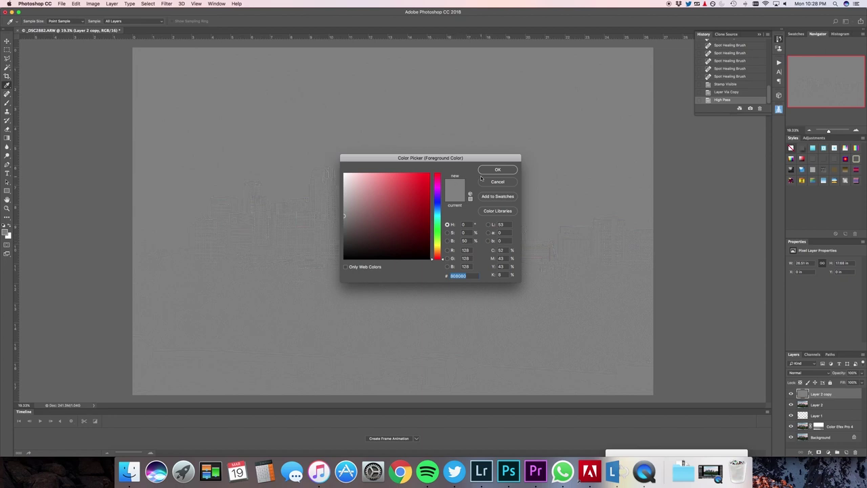
click(497, 169)
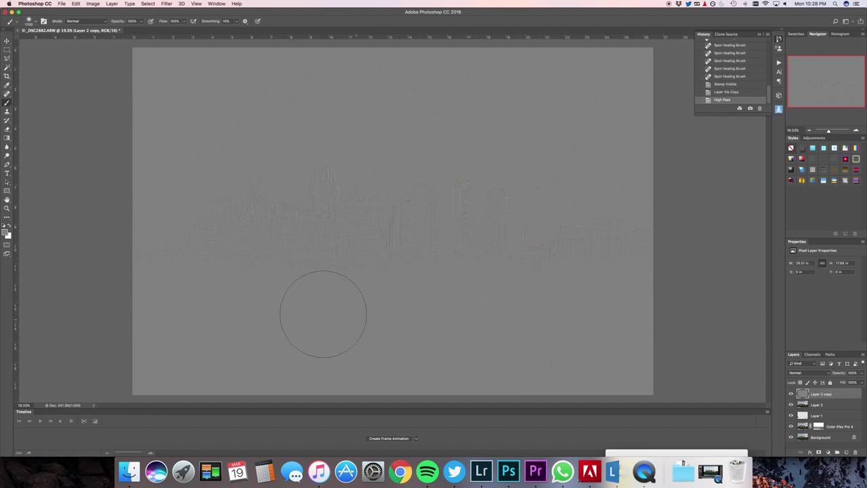
click(135, 313)
Step: Set the high-pass layer's blend mode to Overlay and toggle its visibility to compare the sharpening on the towers
click(804, 373)
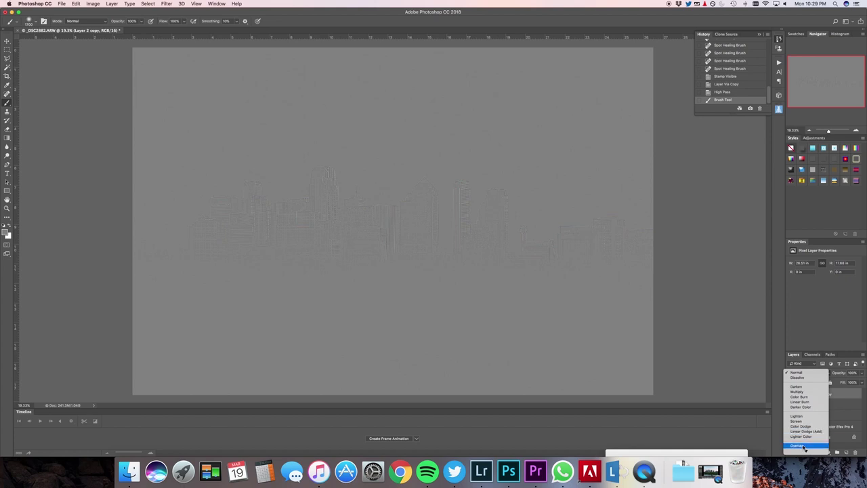
click(803, 405)
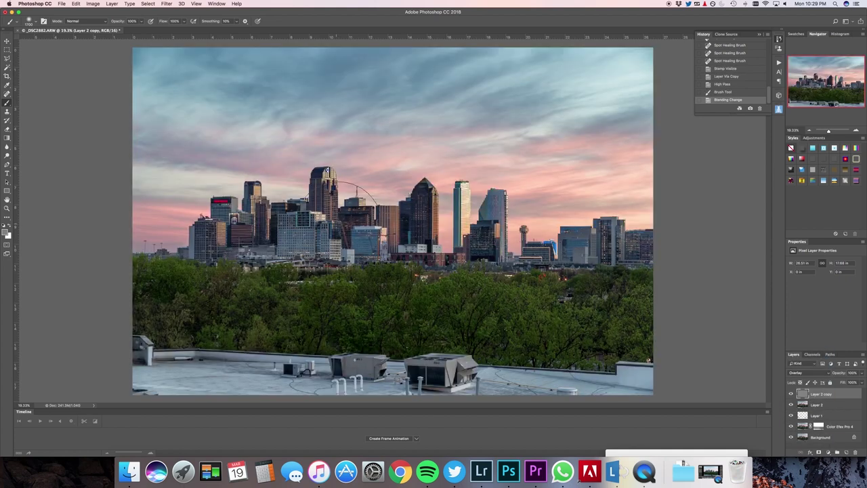
scroll(351, 240, up, 3)
scroll(345, 237, up, 5)
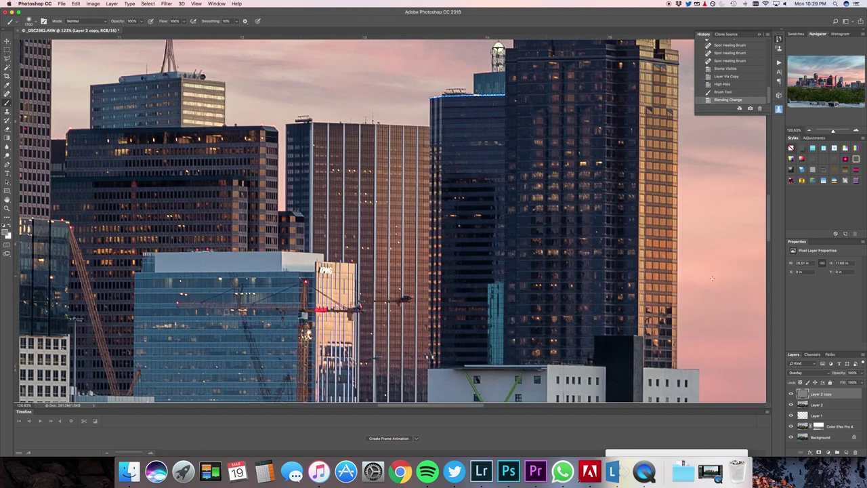
click(790, 394)
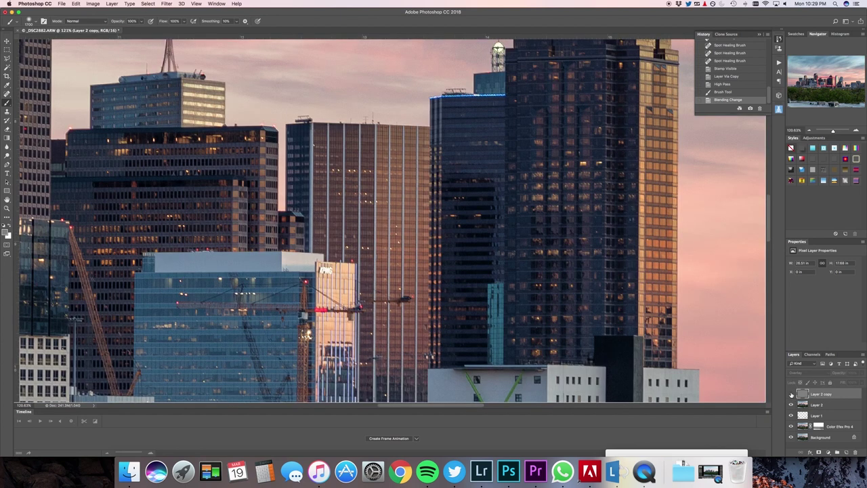
click(790, 393)
click(790, 394)
click(791, 394)
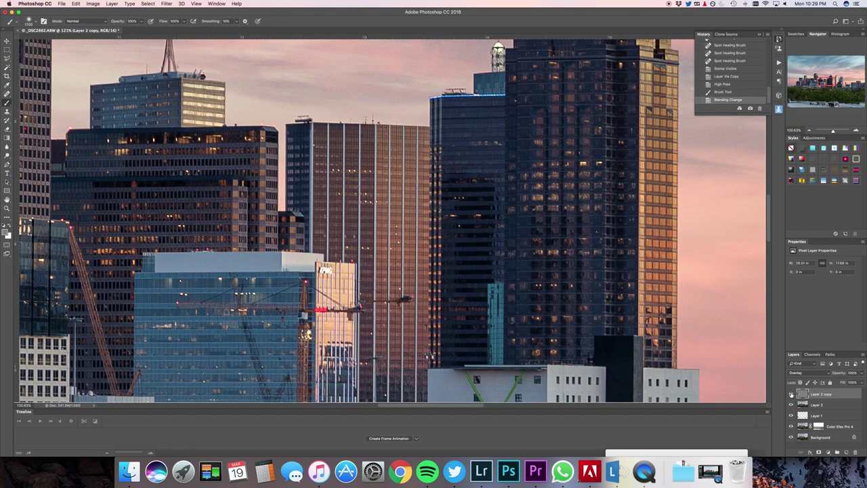
Step: Set the high-pass layer's blend mode to Soft Light and merge all layers into the Background
drag(833, 130, 830, 130)
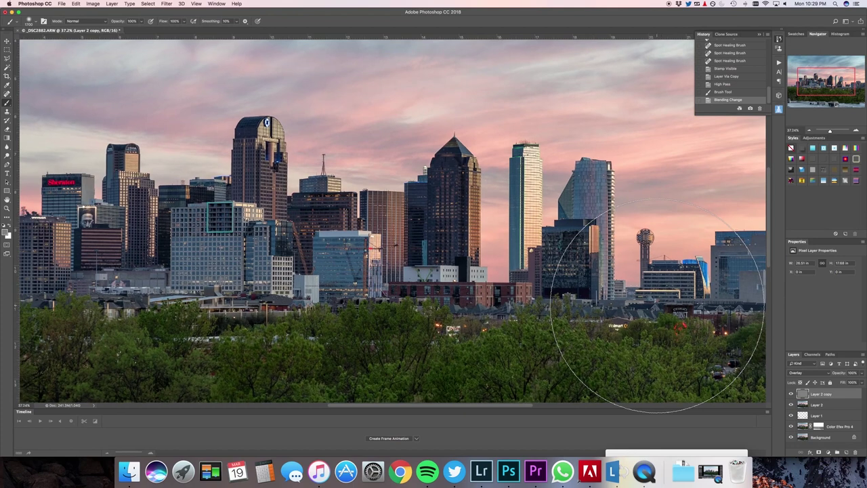
scroll(657, 305, down, 5)
scroll(657, 305, down, 1)
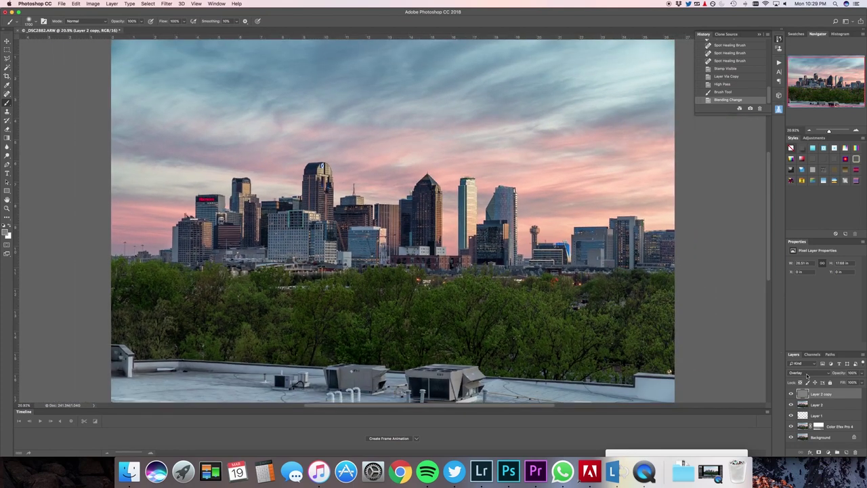
click(807, 373)
click(807, 380)
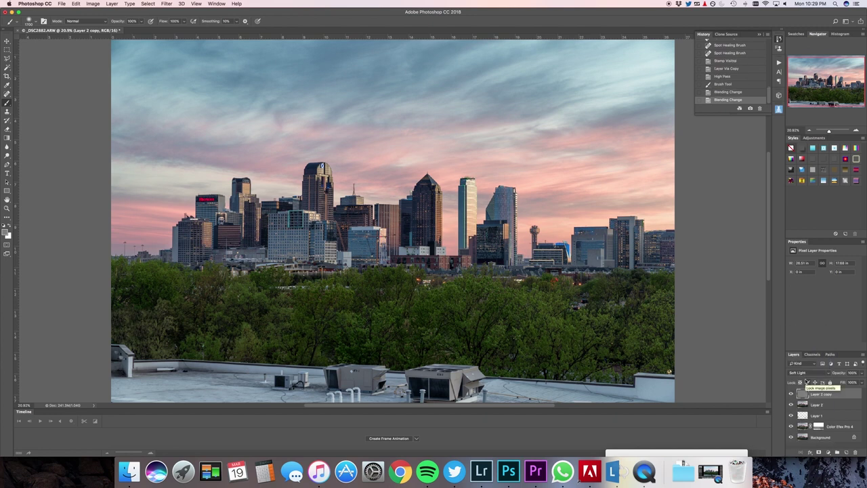
click(825, 439)
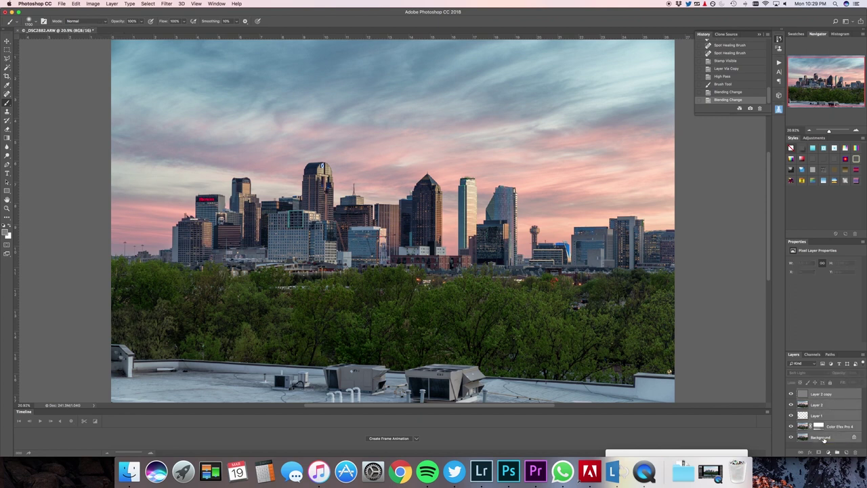
key(super+e)
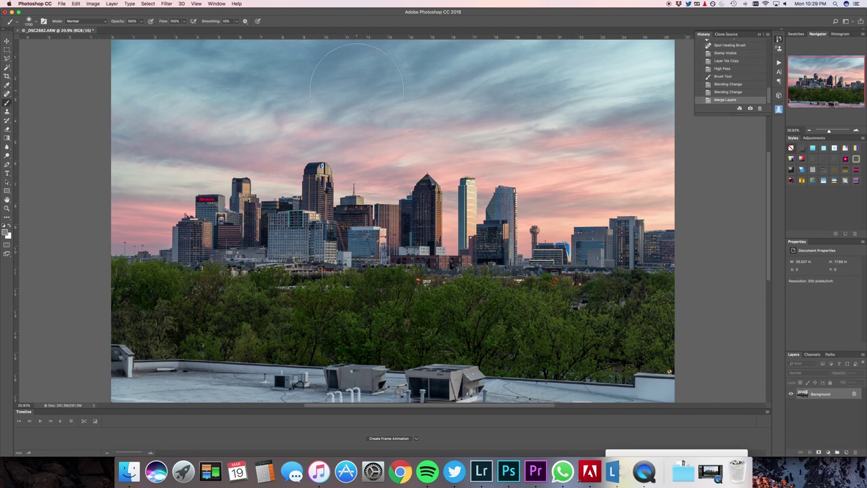
Step: Close the edited document, saving its changes, and switch back to Lightroom
click(21, 30)
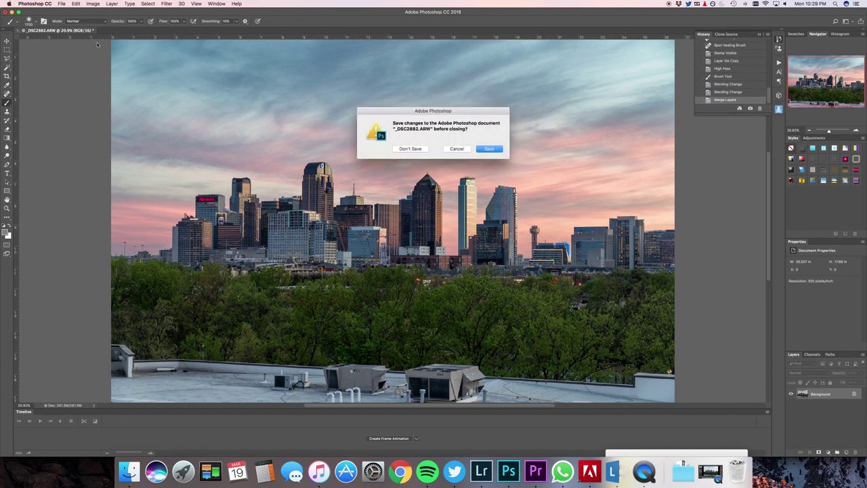
click(488, 149)
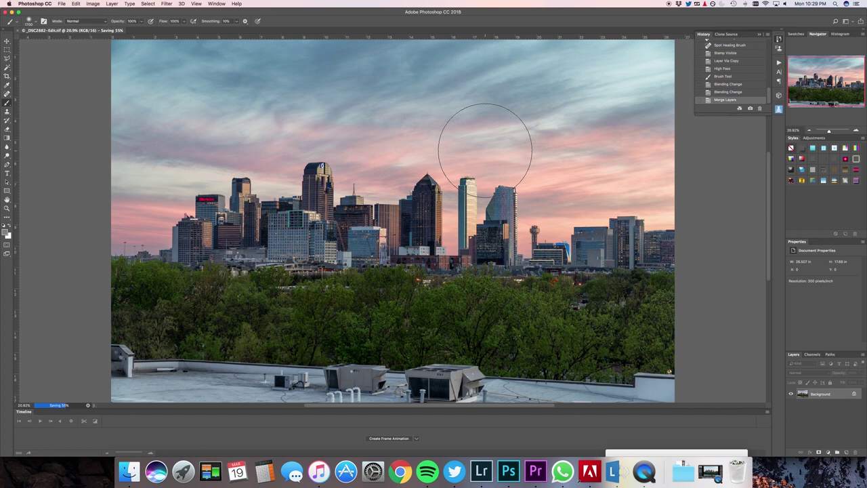
key(super+w)
click(481, 471)
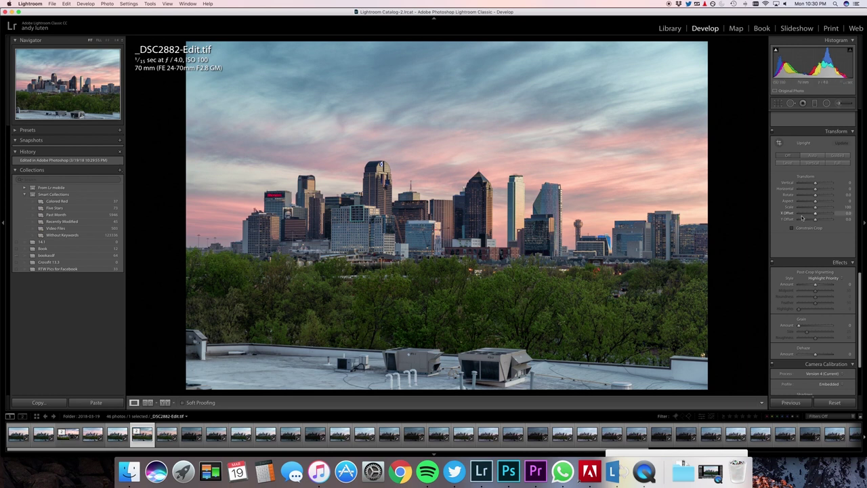
Step: Try the Auto Upright perspective correction and the straighten tool on the skyline photo
click(812, 158)
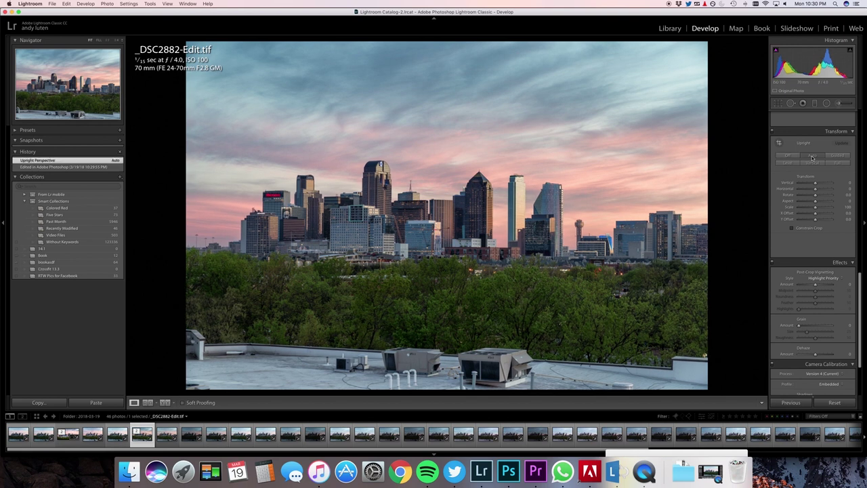
key(super+z)
key(r)
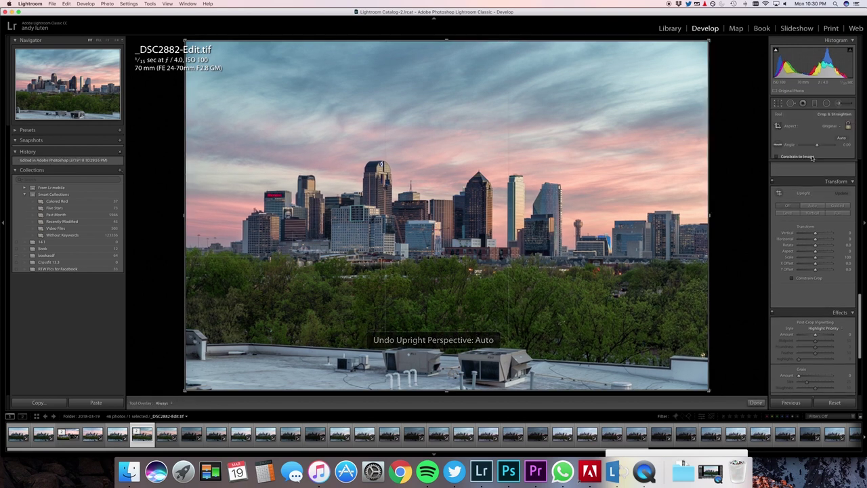
click(778, 146)
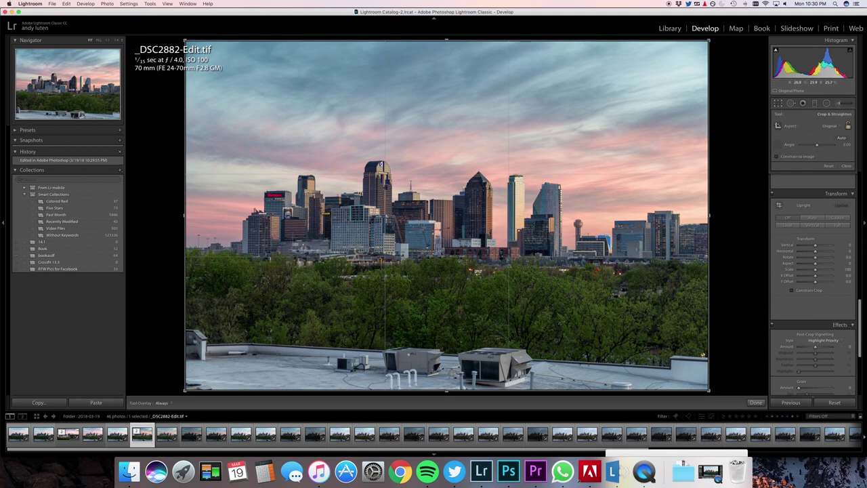
key(Return)
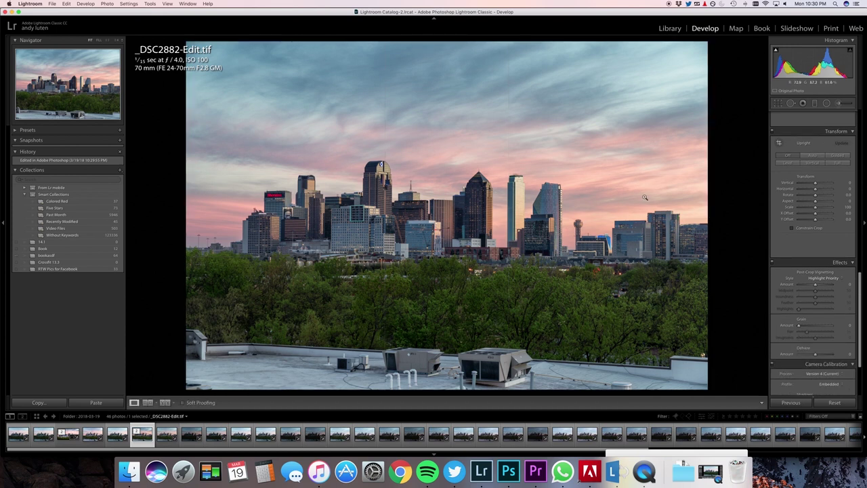
Step: Raise the edited photo's Vibrance to +8 and its Exposure to +0.20
scroll(805, 249, up, 4)
scroll(805, 249, up, 10)
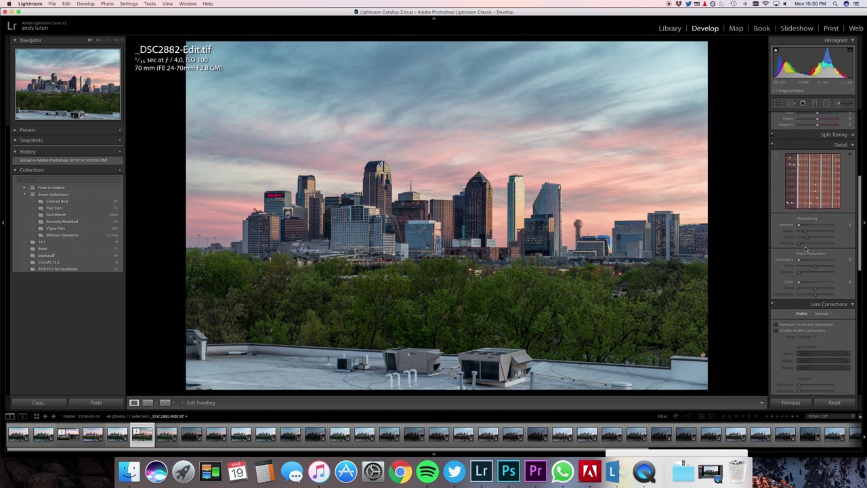
drag(815, 227, 816, 229)
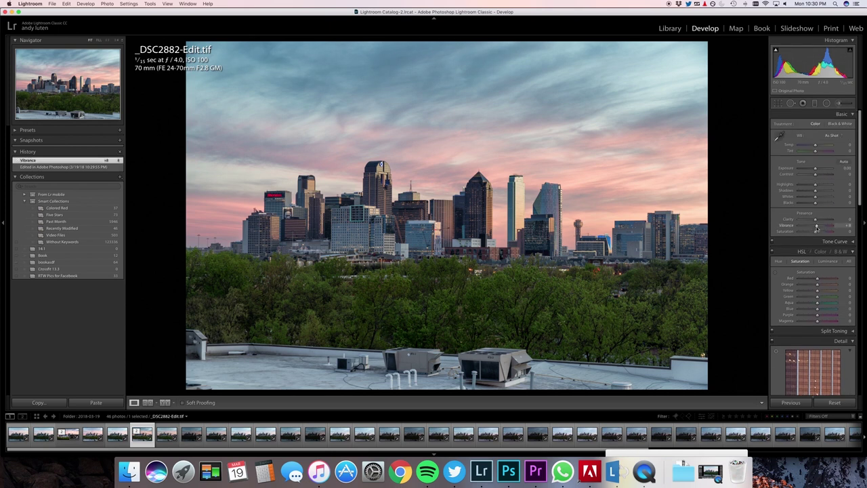
key(equal)
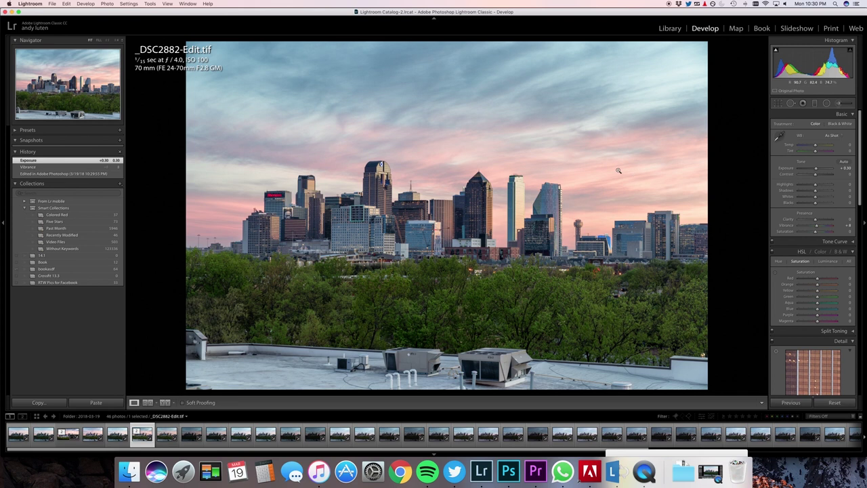
key(minus)
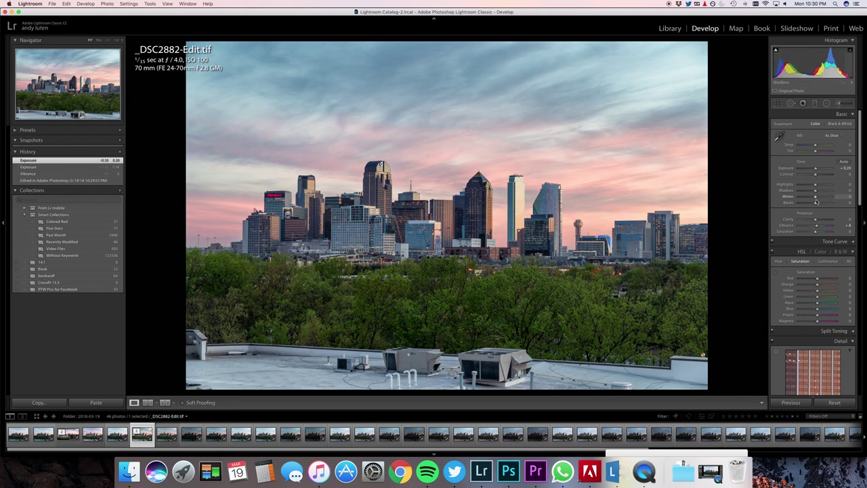
Step: Lower the photo's Clarity slightly below zero
click(817, 220)
drag(816, 220, 814, 220)
scroll(812, 227, down, 5)
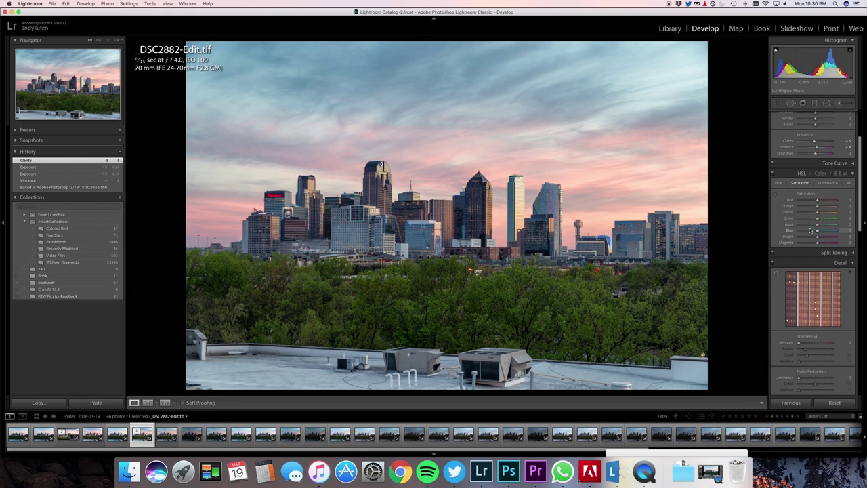
Step: Add a diagonal graduated filter that darkens the sky from the upper left, with Exposure at −0.56, and adjust its angle
key(m)
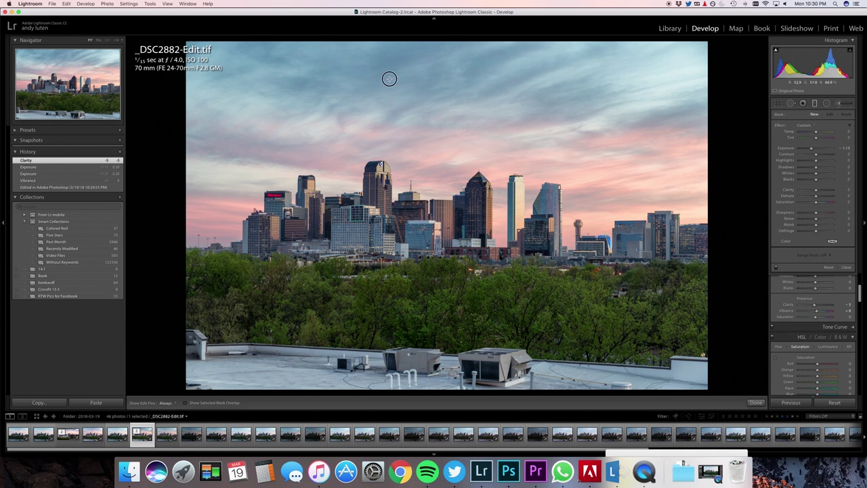
drag(389, 79, 415, 187)
key(BackSpace)
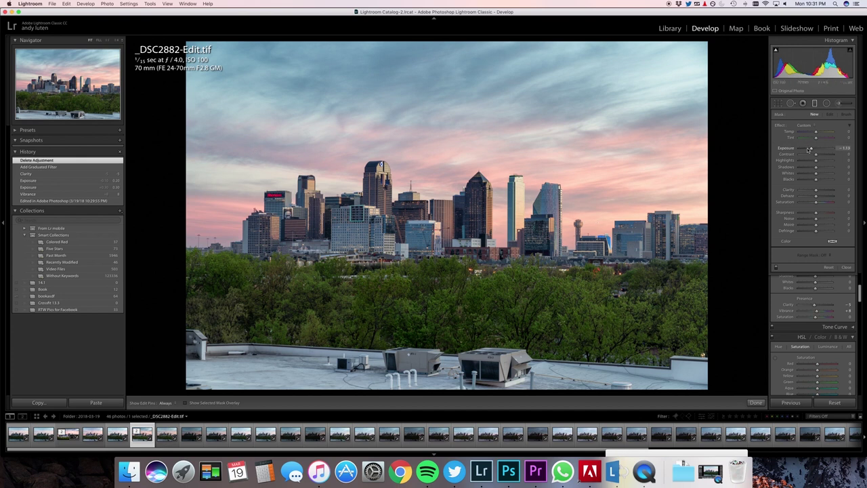
drag(811, 149, 814, 149)
drag(277, 65, 362, 257)
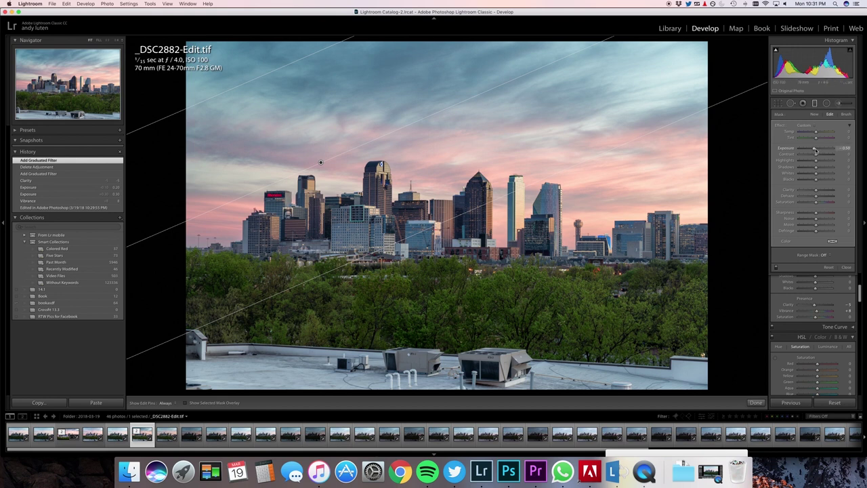
mouse_move(815, 150)
mouse_down()
mouse_move(807, 148)
mouse_move(814, 149)
mouse_up()
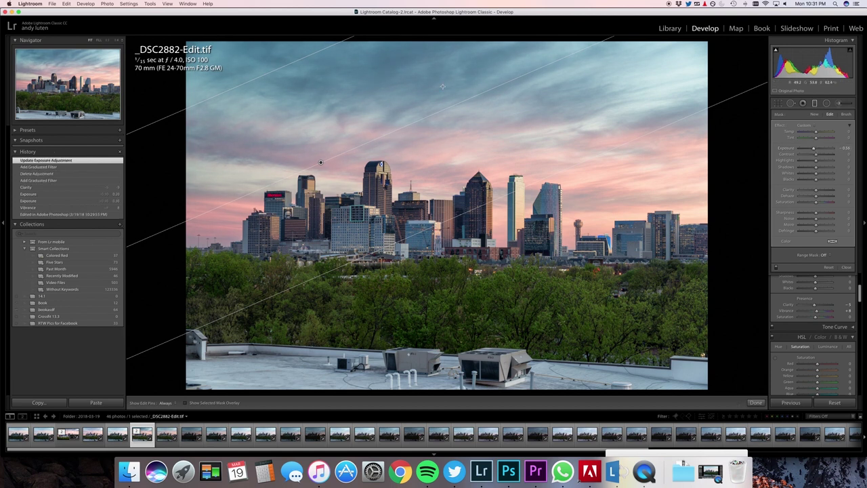
drag(466, 100, 471, 107)
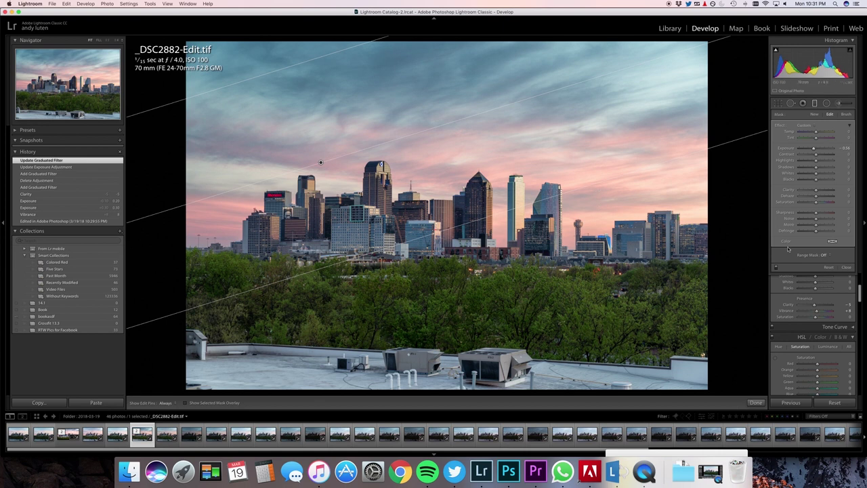
Step: Compare the sky with the graduated filter turned off and on
click(776, 269)
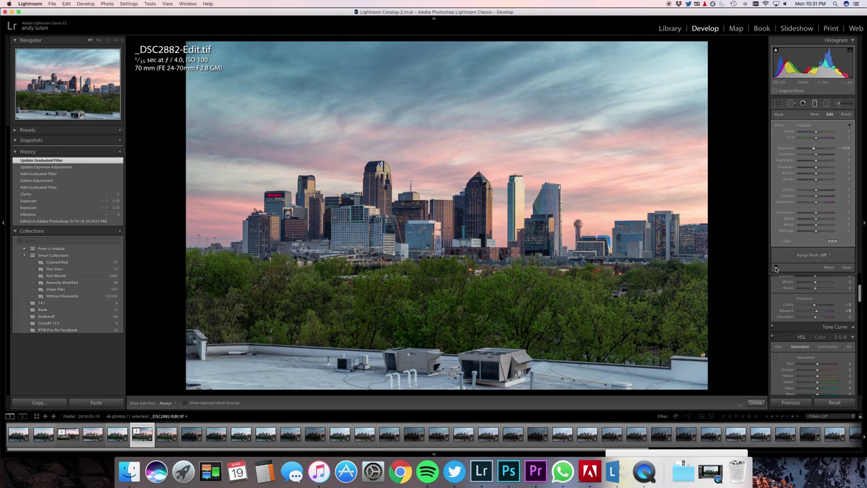
click(776, 269)
click(776, 269)
click(776, 269)
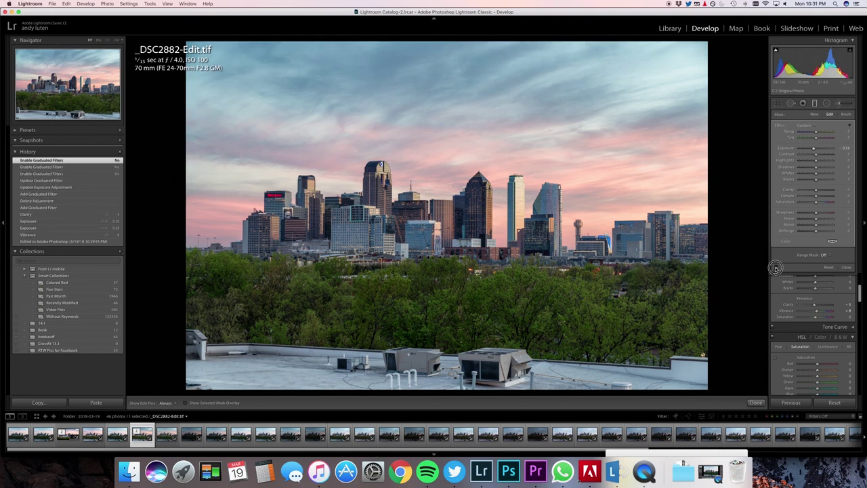
click(776, 269)
click(776, 269)
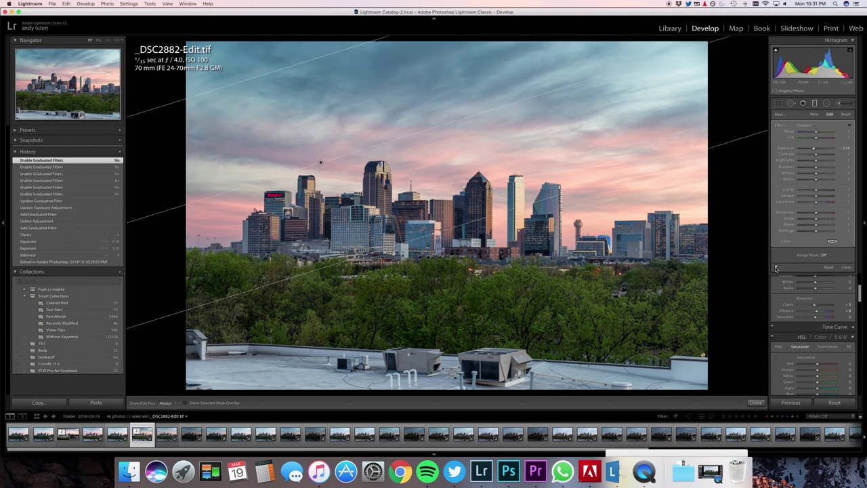
Step: Raise the photo's overall Exposure to +0.30 and close the graduated filter
key(equal)
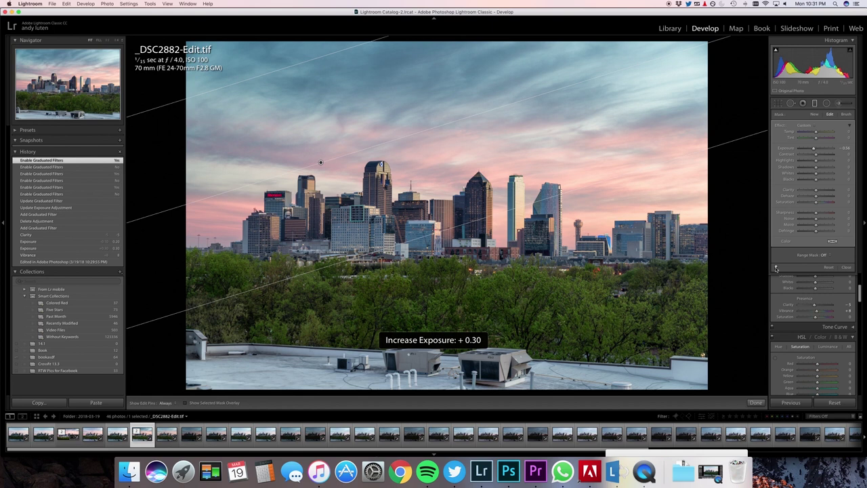
key(m)
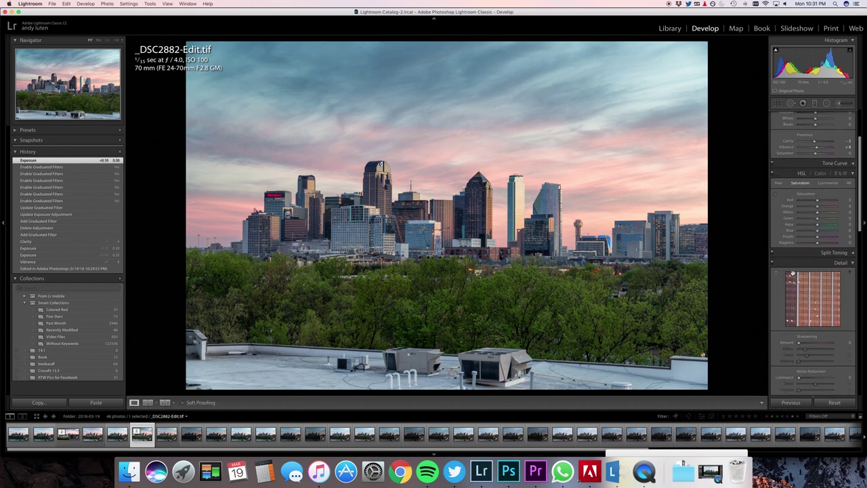
Step: Crop the photo to a 2 x 1 aspect ratio, cutting off the rooftop and the rightmost buildings while keeping the skyline above the trees
key(r)
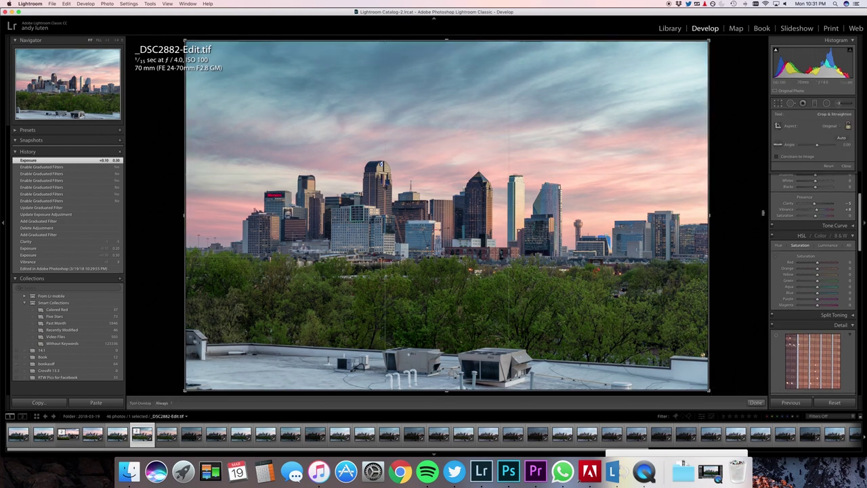
click(826, 127)
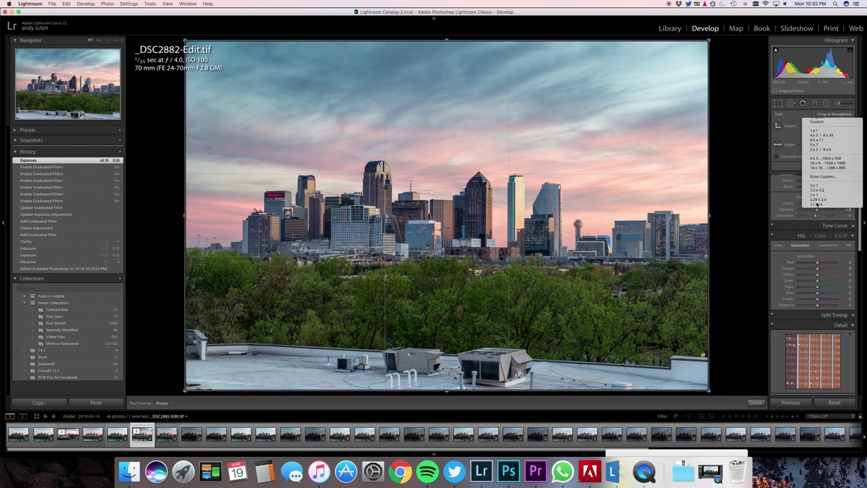
click(817, 203)
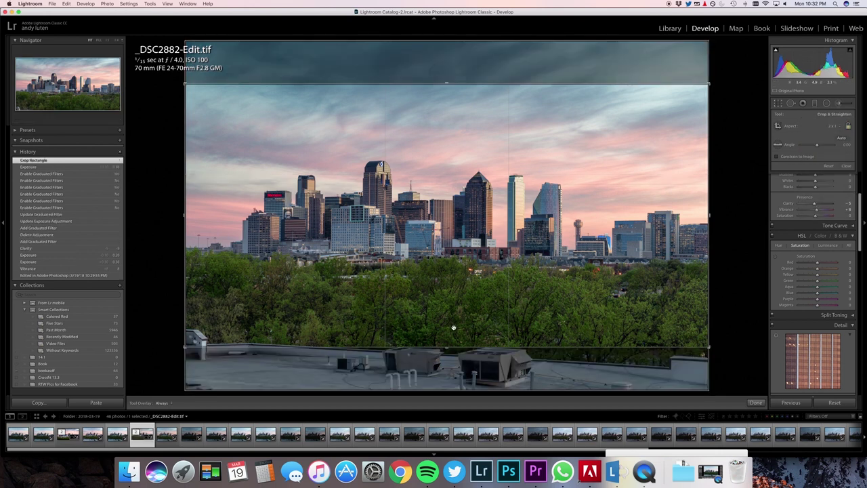
drag(446, 347, 444, 339)
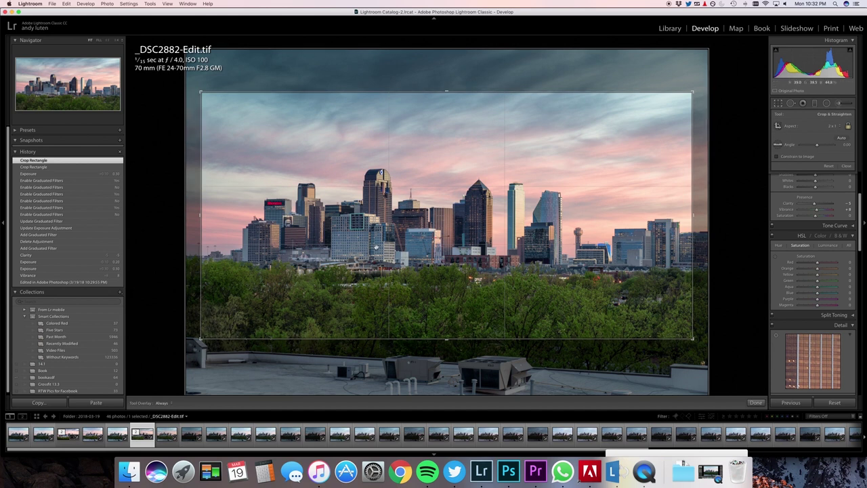
drag(534, 216, 541, 223)
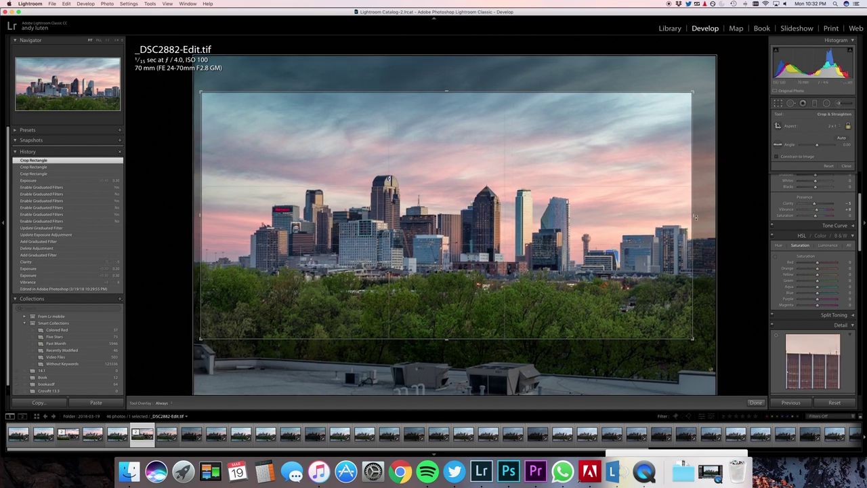
drag(693, 215, 673, 215)
mouse_move(520, 219)
mouse_down()
mouse_move(511, 225)
mouse_move(518, 220)
mouse_up()
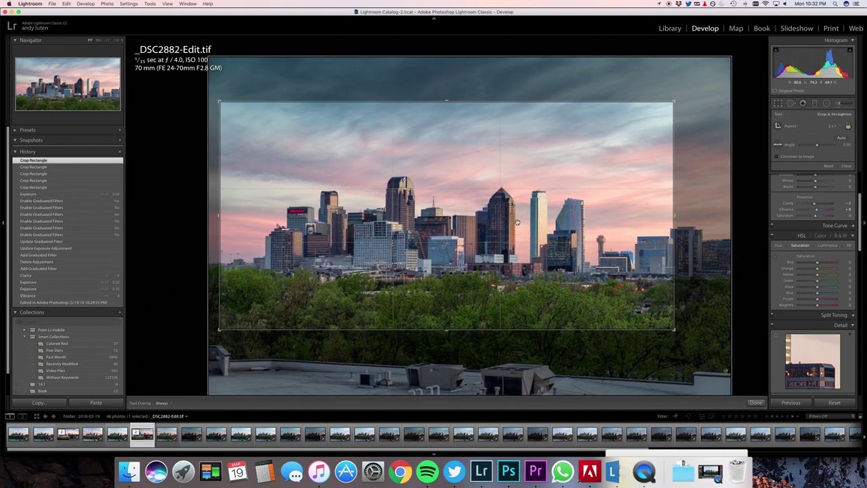
key(Return)
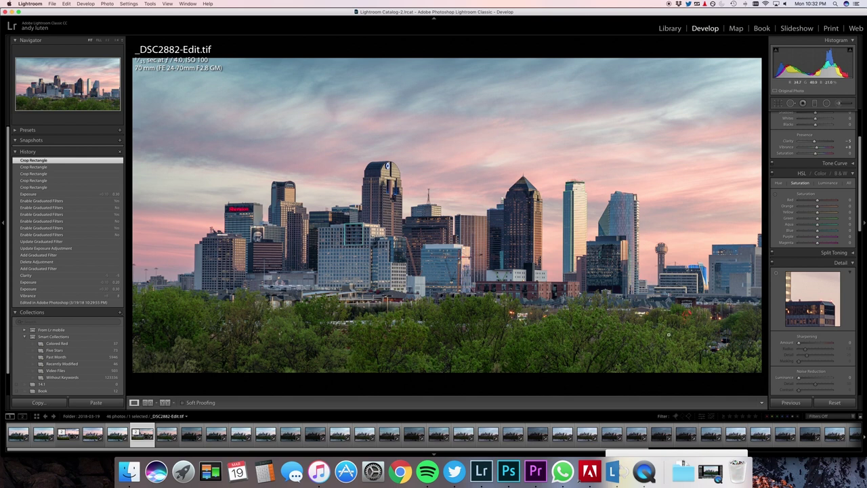
Step: Add a horizontal graduated filter with Exposure −1.00 that darkens the trees from below, and position it lower on the foreground
key(m)
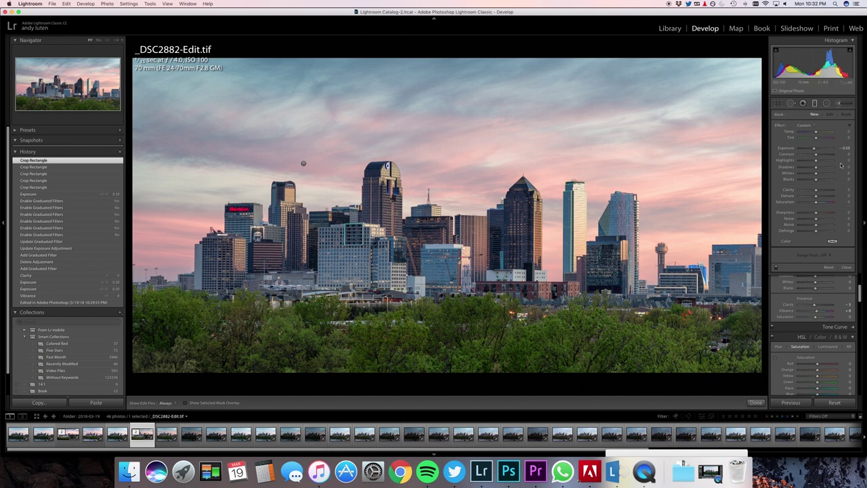
drag(814, 149, 811, 150)
key(shift)
drag(436, 352, 434, 284)
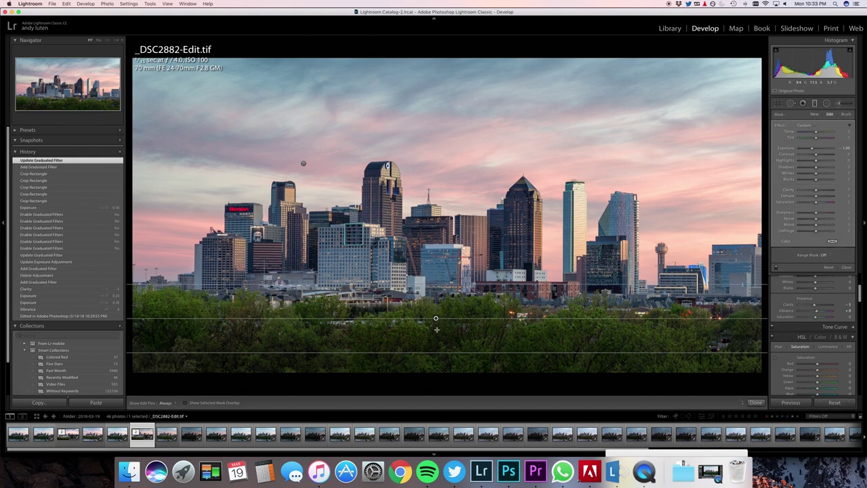
drag(435, 318, 432, 340)
mouse_move(433, 340)
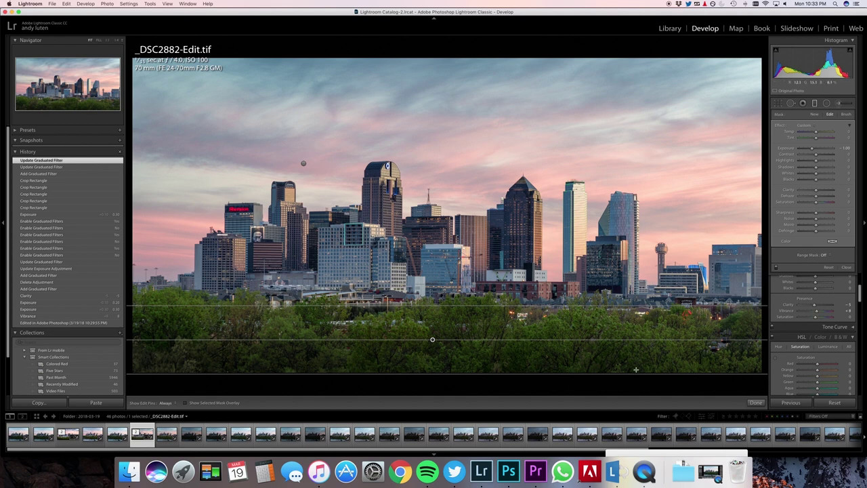
key(m)
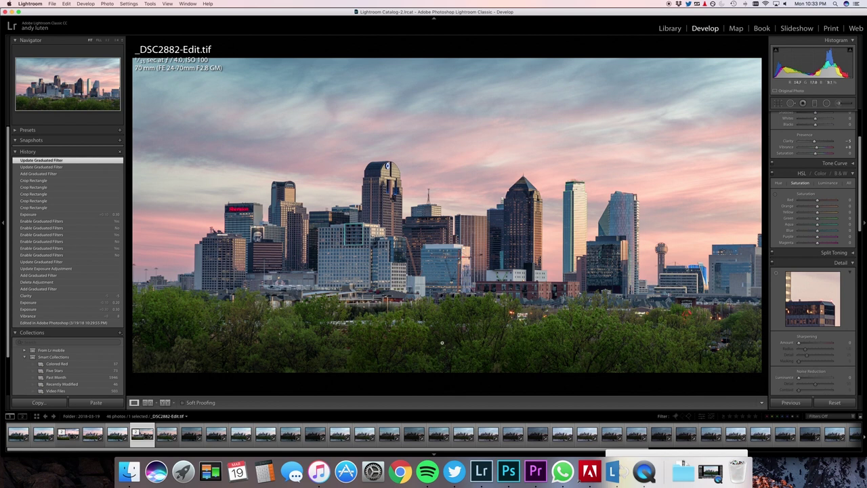
Step: Compare the cropped photo with its graduated filters turned off and on
key(m)
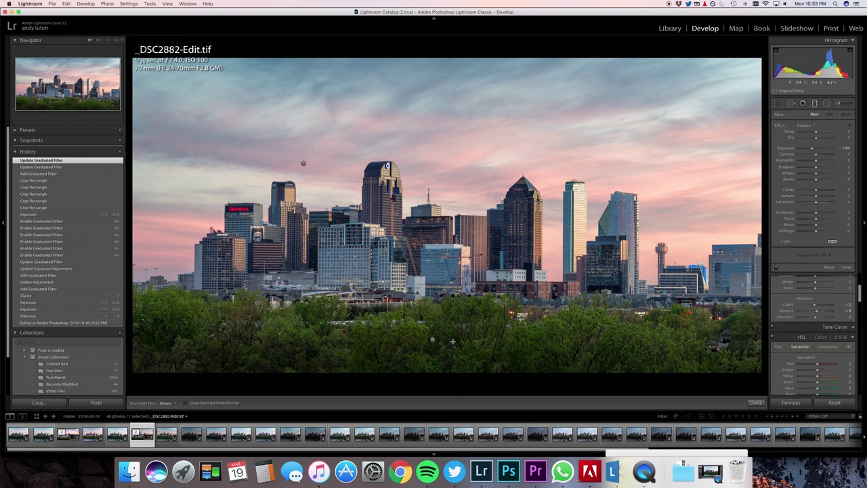
click(776, 267)
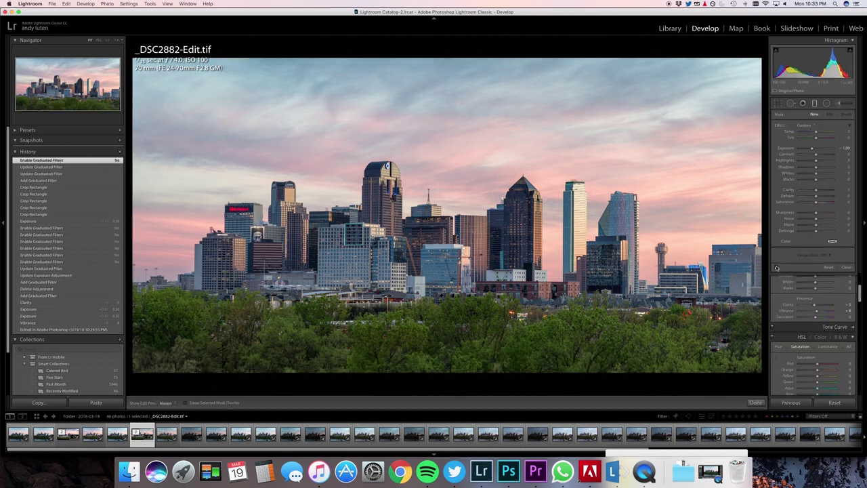
click(777, 267)
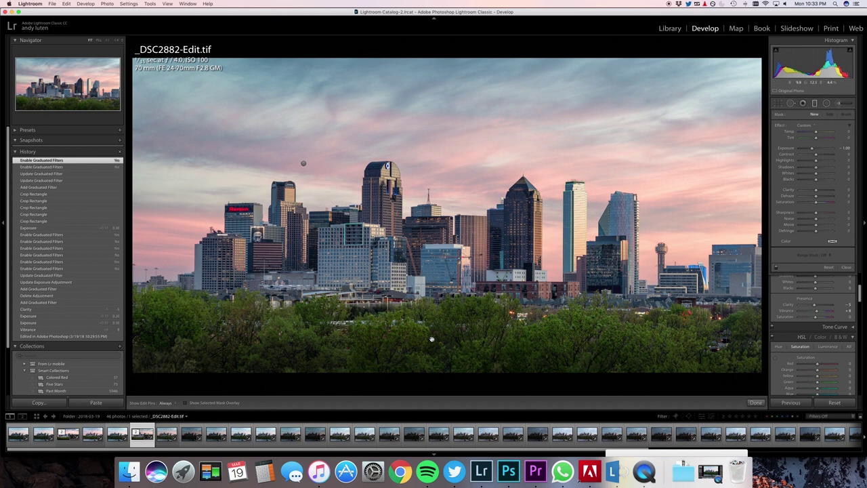
Step: Soften the tree gradient by extending its lower edge beyond the photo, and compare the photo before and after editing
click(433, 340)
drag(432, 373, 433, 391)
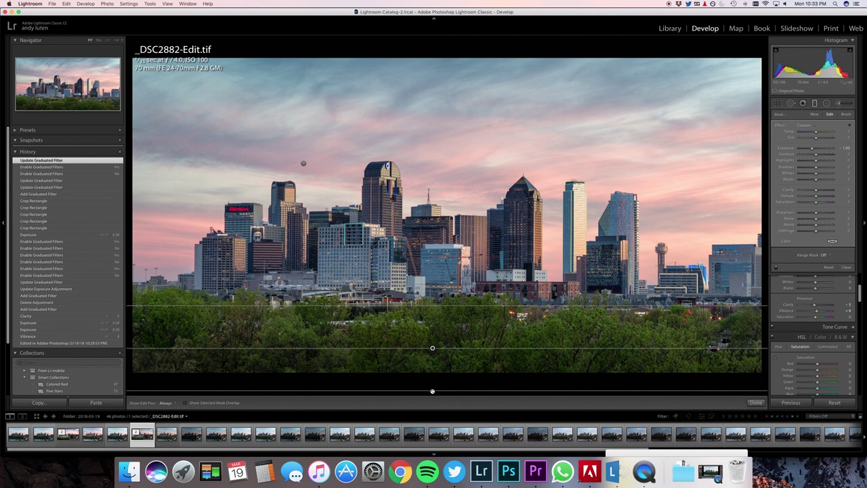
key(m)
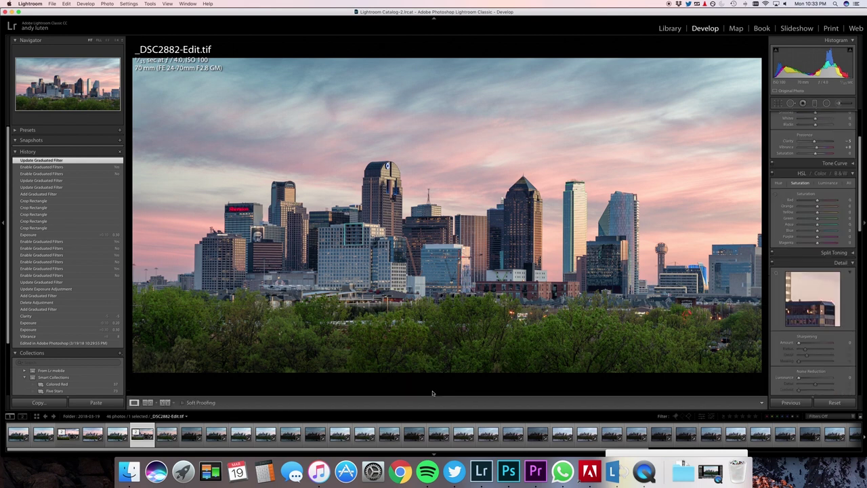
key(backslash)
key(backslash)
Step: Set Dehaze to +9 and the post-crop vignette Amount to −27
scroll(812, 226, down, 3)
scroll(811, 227, down, 6)
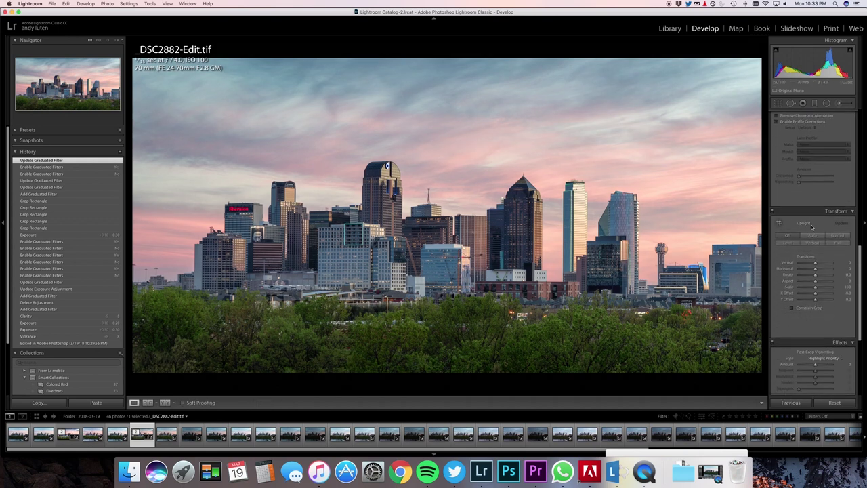
scroll(812, 228, down, 4)
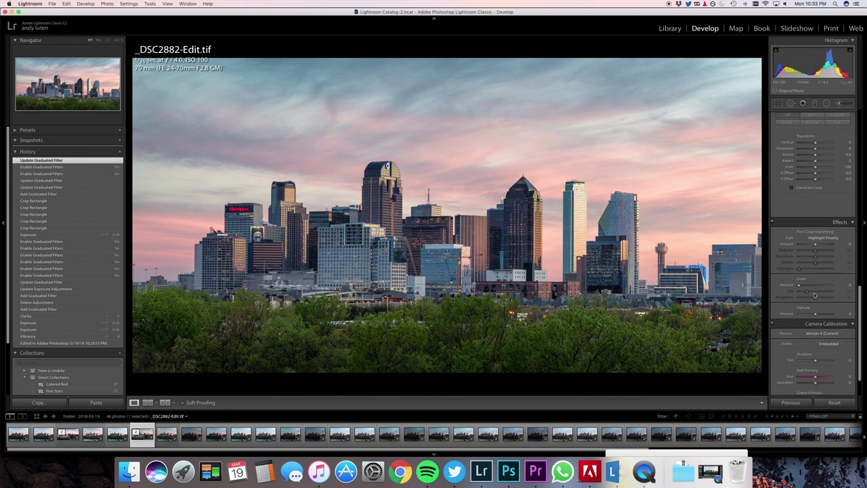
drag(816, 314, 816, 314)
drag(816, 247, 812, 247)
Step: Raise the photo's Vibrance to +14 and its Exposure to +0.40
scroll(813, 248, up, 10)
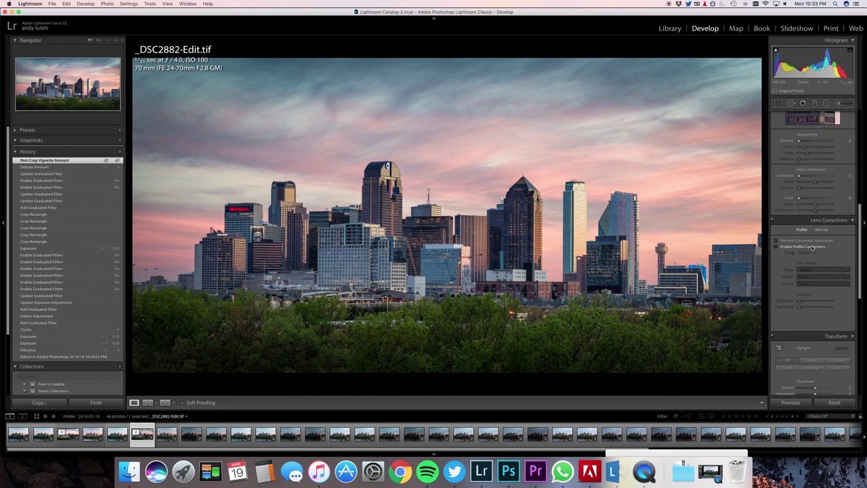
scroll(812, 250, up, 8)
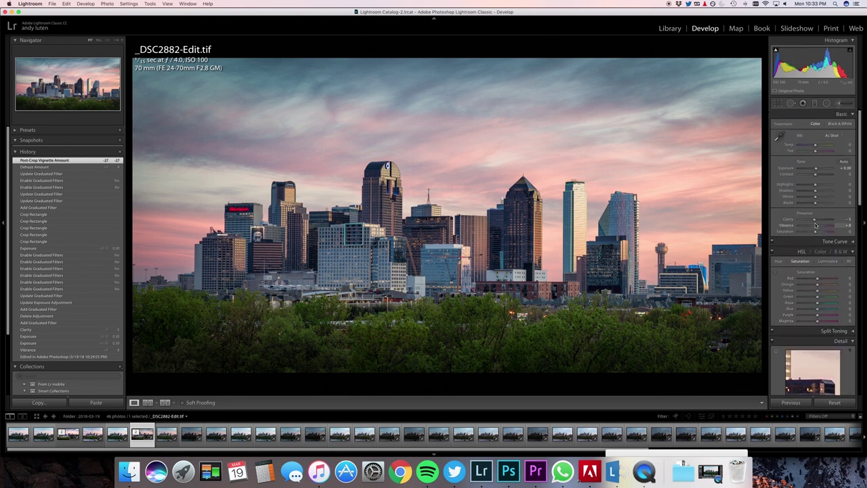
drag(816, 226, 817, 227)
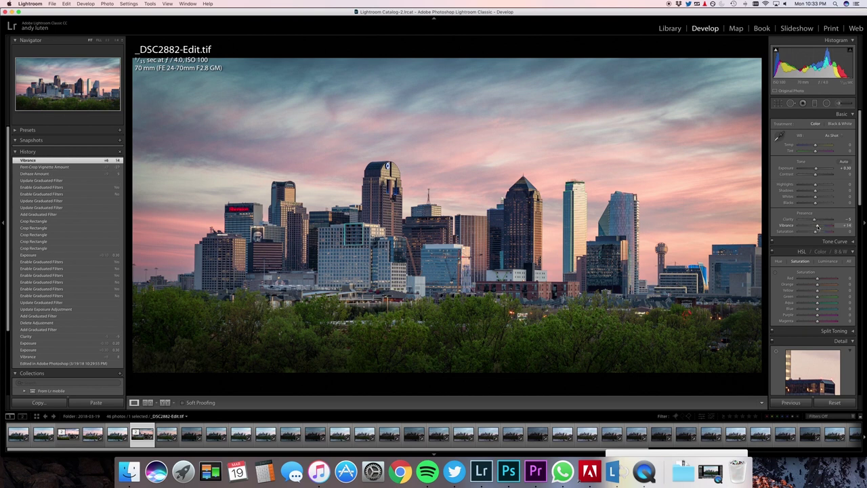
key(equal)
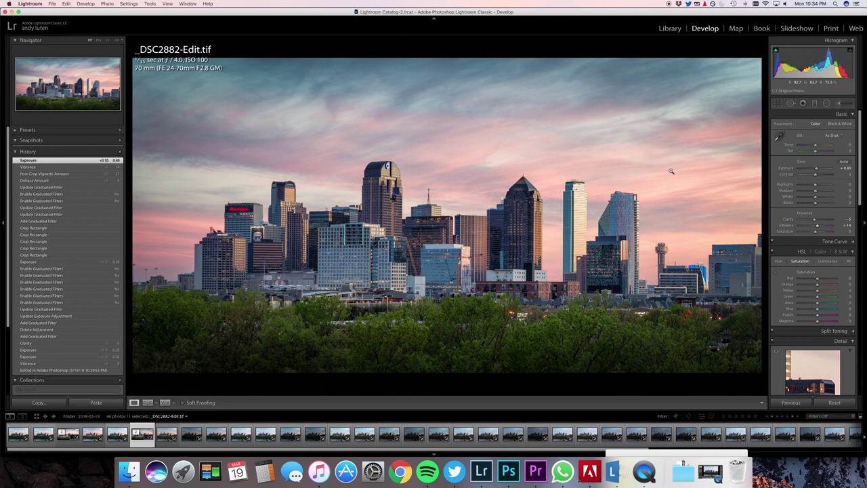
Step: Weaken the post-crop vignette to an Amount of −16 and lower the Exposure to +0.30
scroll(830, 193, down, 10)
scroll(830, 193, down, 6)
drag(811, 251, 814, 254)
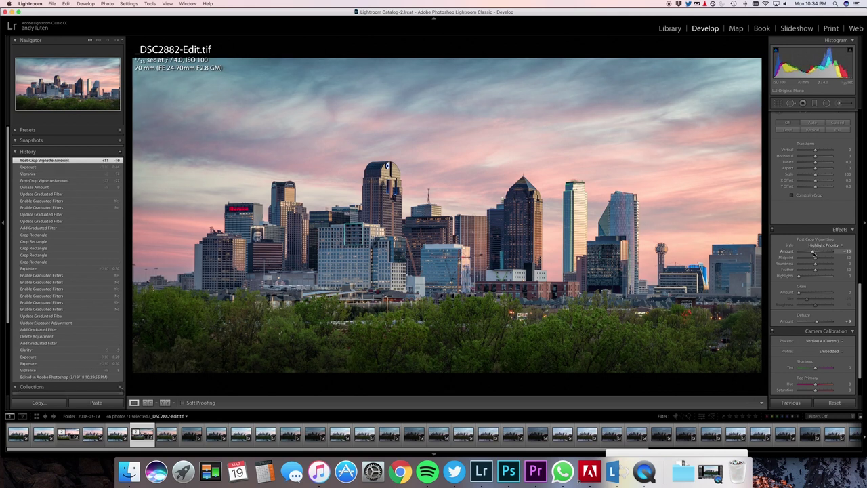
key(minus)
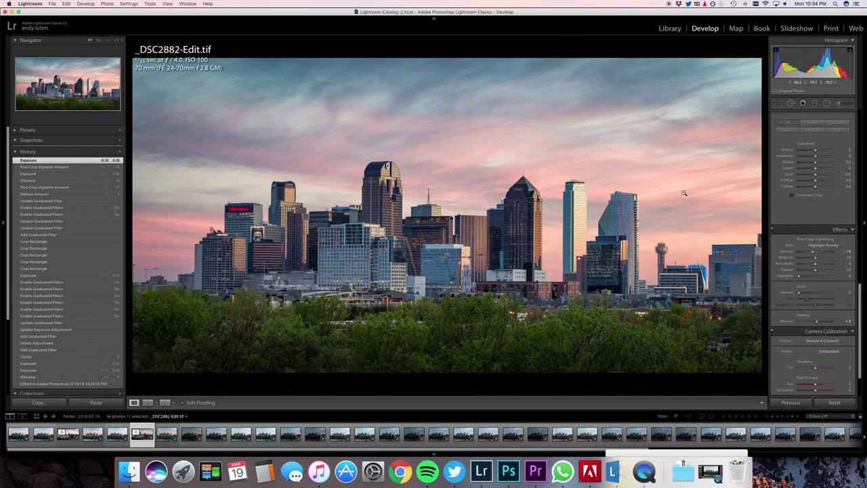
Step: Compare the raw _DSC2882.ARW file, including its unedited before view, with the finished _DSC2882-Edit.tif
key(Right)
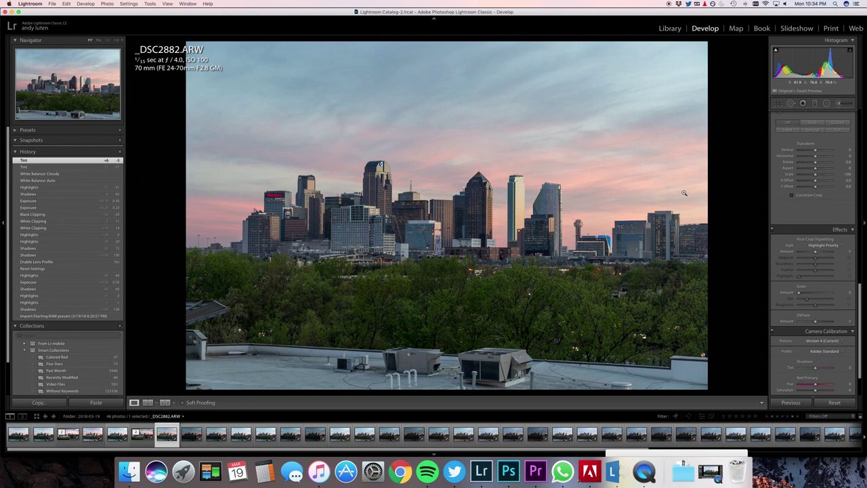
key(backslash)
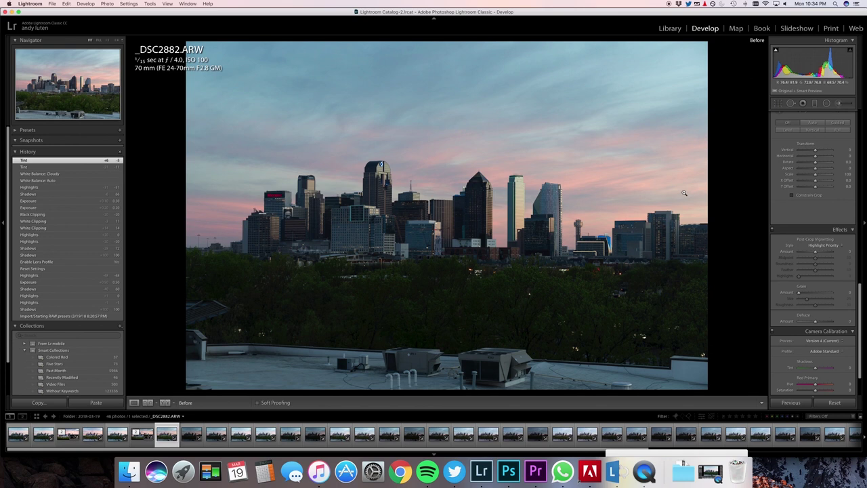
key(Left)
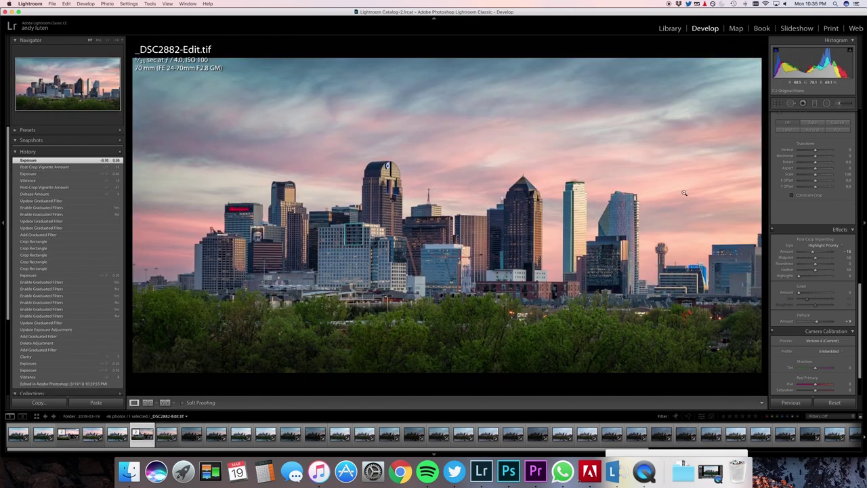